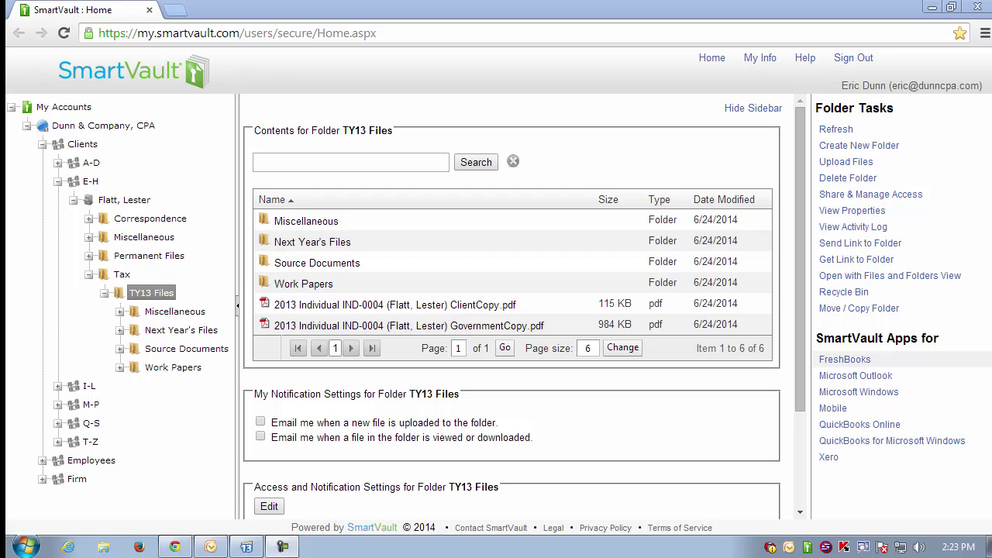
# Minimize the browser window and open the SmartVault Launchpad from the desktop.
pyautogui.click(932, 6)
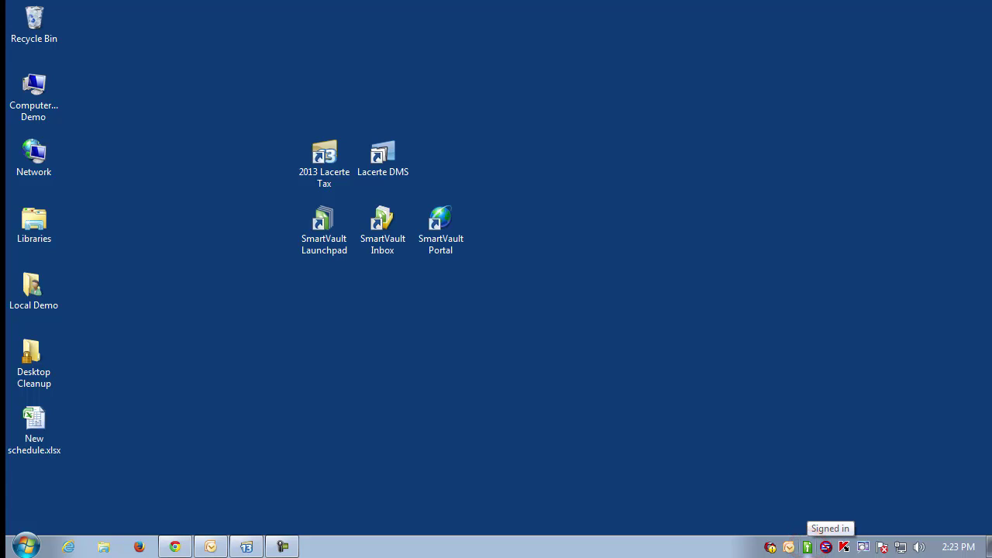
pyautogui.rightClick(807, 547)
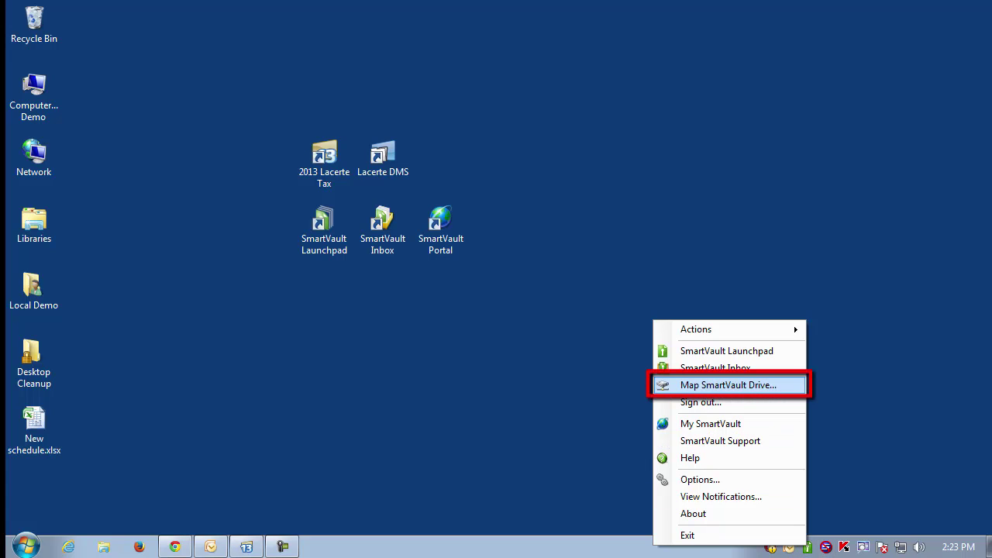
pyautogui.press('Escape')
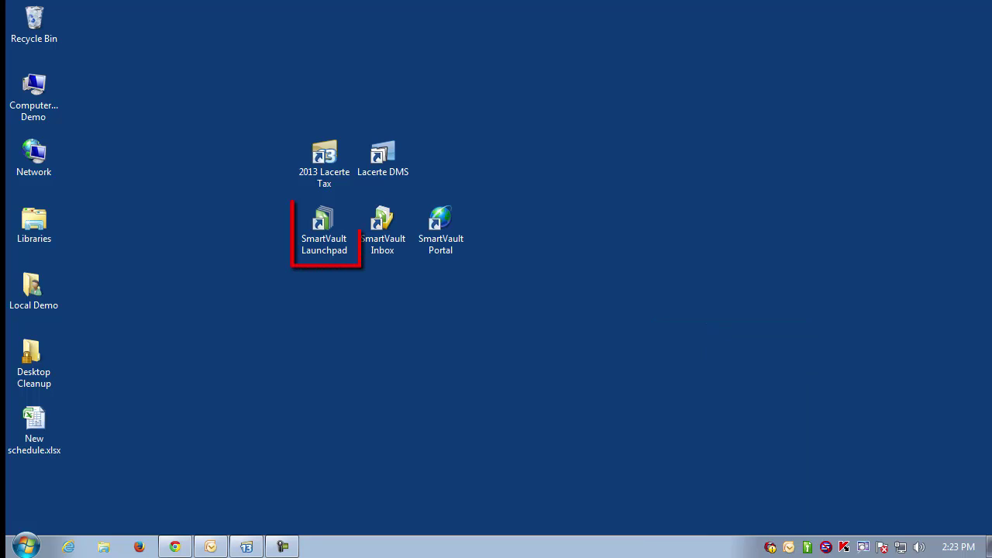
pyautogui.click(324, 231)
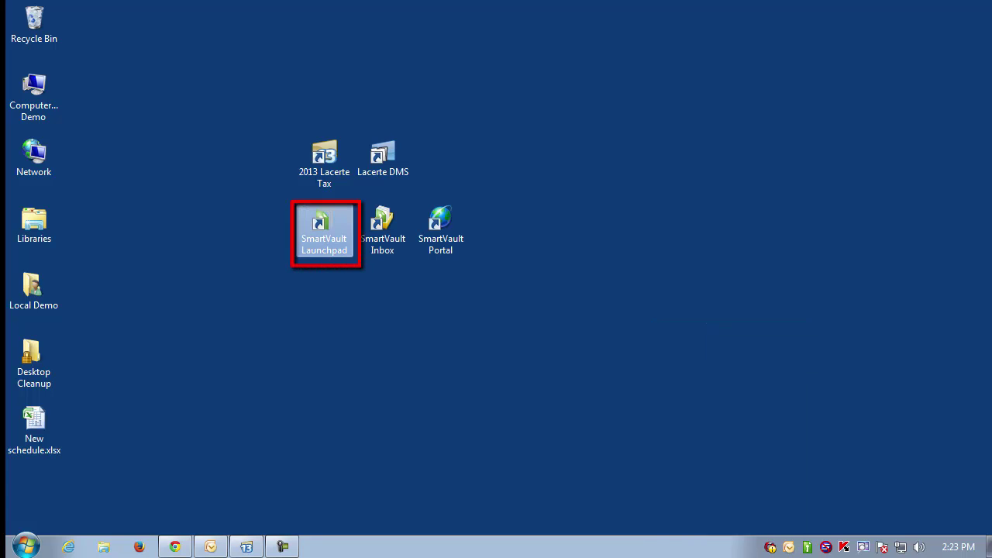
pyautogui.press('Return')
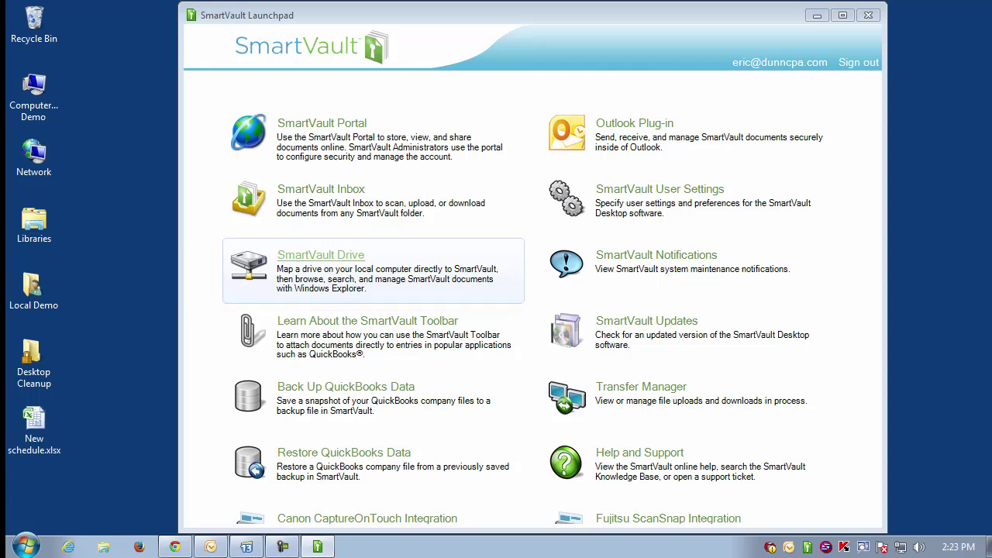
# Create the SmartVault Drive as Z:\ with reconnection at sign-in, and close the Launchpad.
pyautogui.click(320, 255)
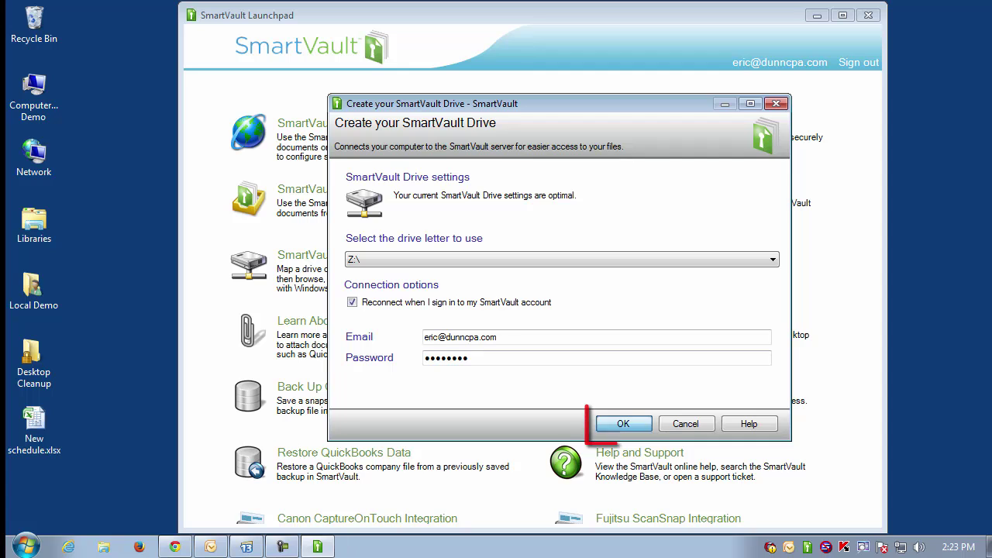
pyautogui.click(623, 423)
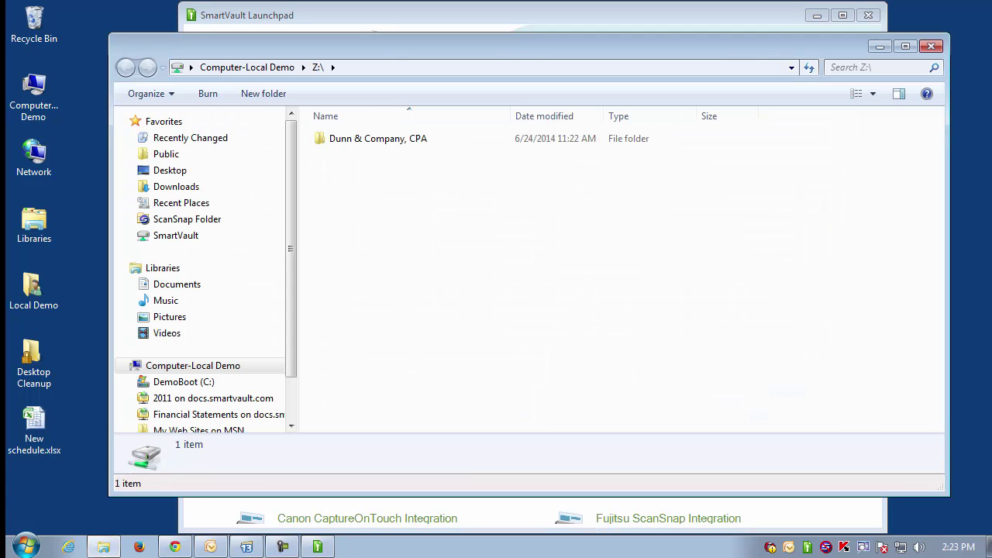
pyautogui.click(869, 15)
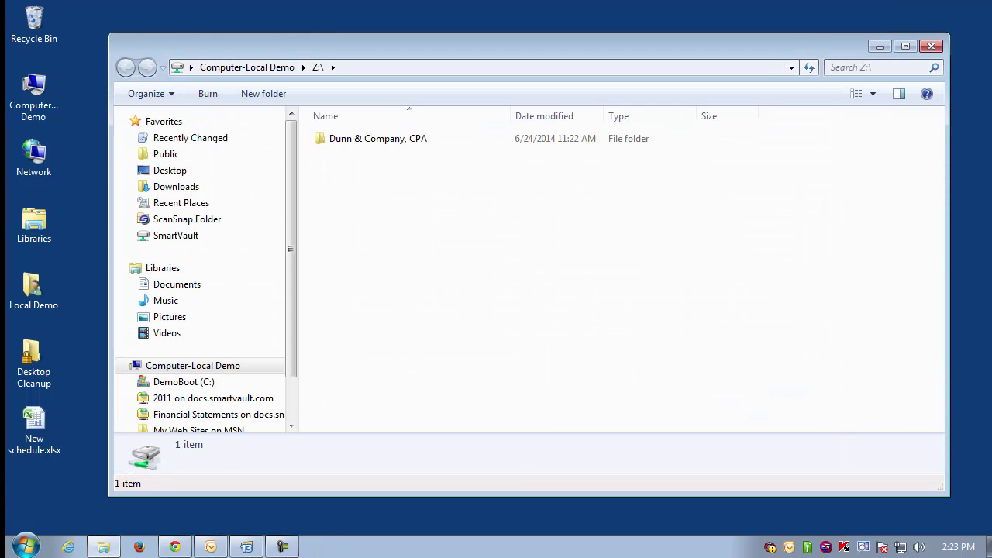
# Open Dunn & Company, CPA > Clients on the Z: drive and place the folder window beside the SmartVault portal's folder tree.
pyautogui.doubleClick(377, 138)
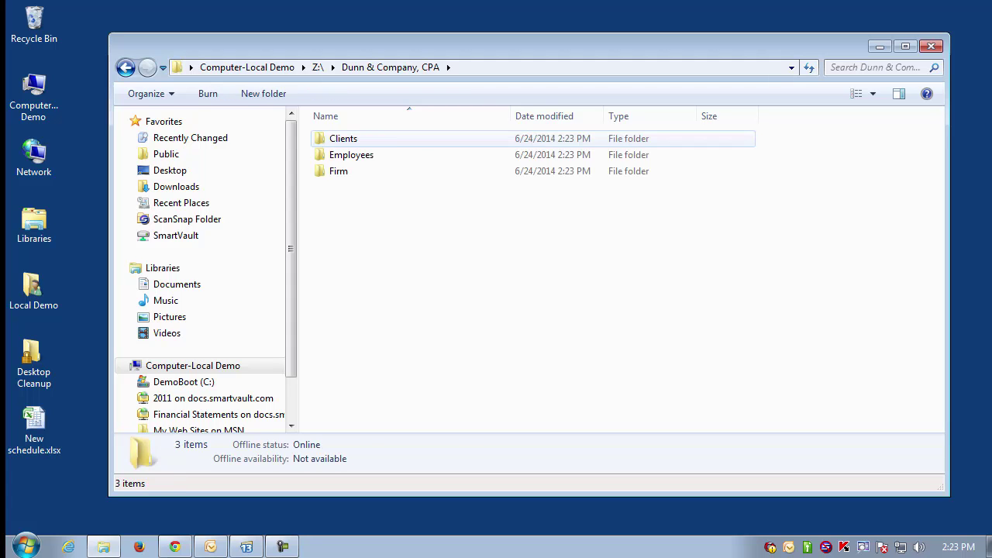
pyautogui.doubleClick(343, 138)
pyautogui.moveTo(528, 46); pyautogui.dragTo(716, 55)
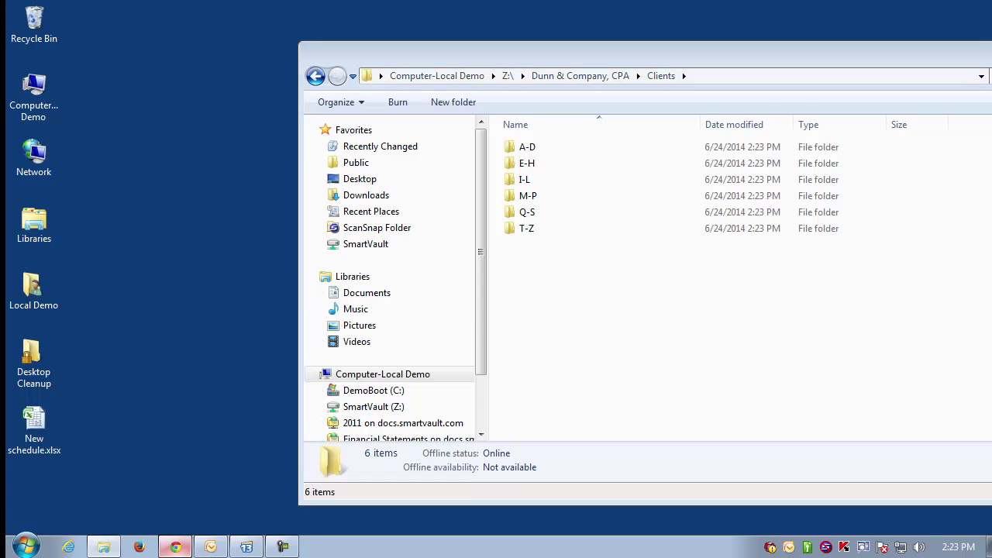
pyautogui.click(175, 547)
pyautogui.click(103, 547)
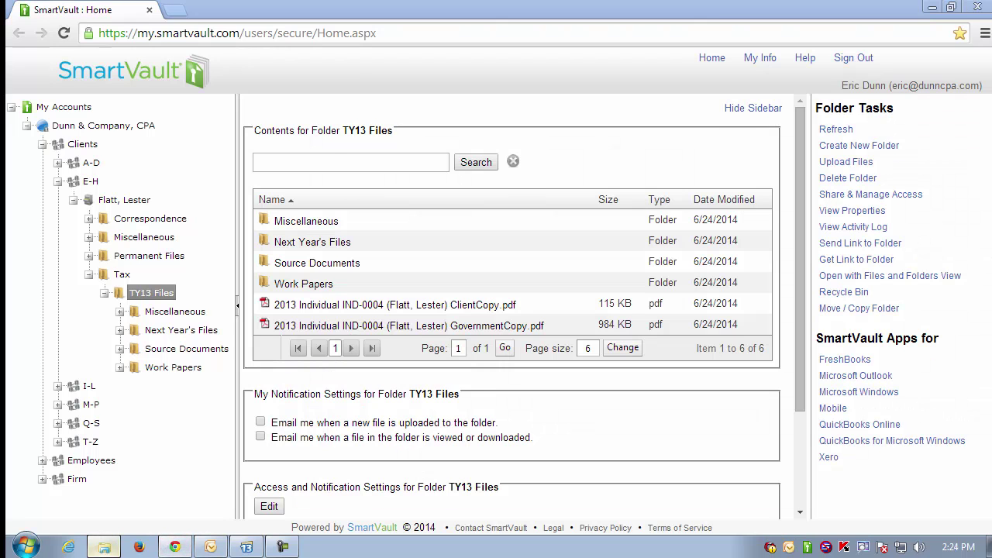
pyautogui.moveTo(583, 54); pyautogui.dragTo(536, 58)
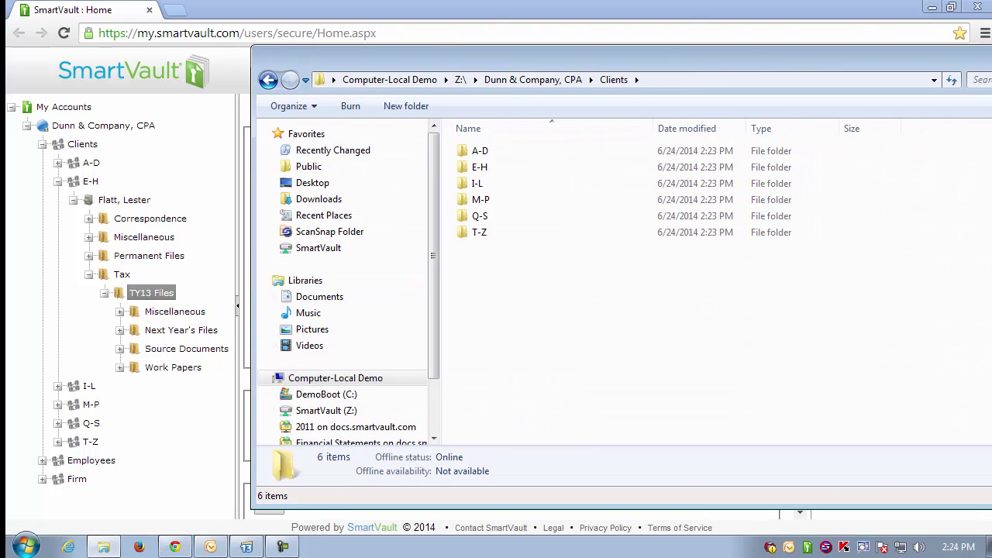
# Browse from Clients through E-H and the client's folder to Tax > TY13 Files.
pyautogui.doubleClick(479, 167)
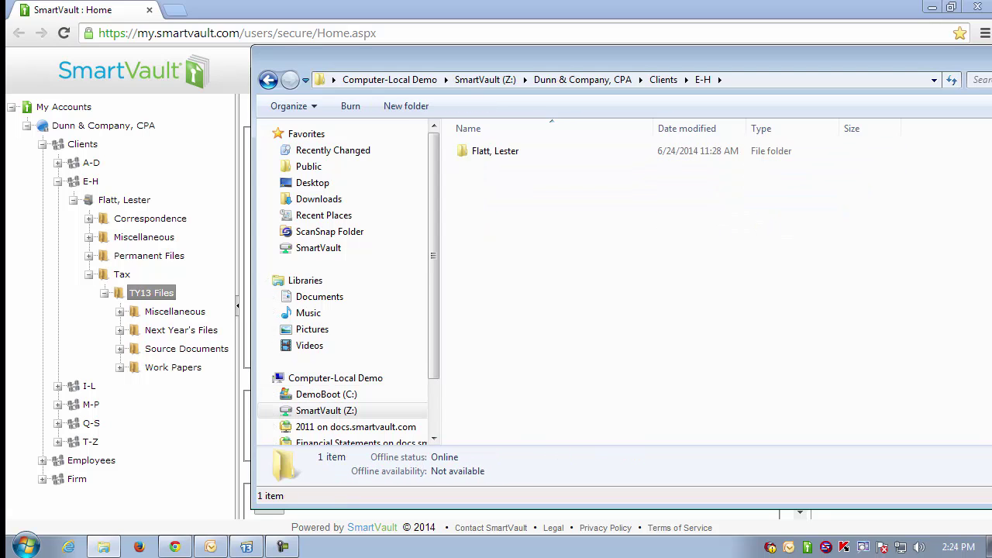
pyautogui.click(495, 152)
pyautogui.doubleClick(496, 152)
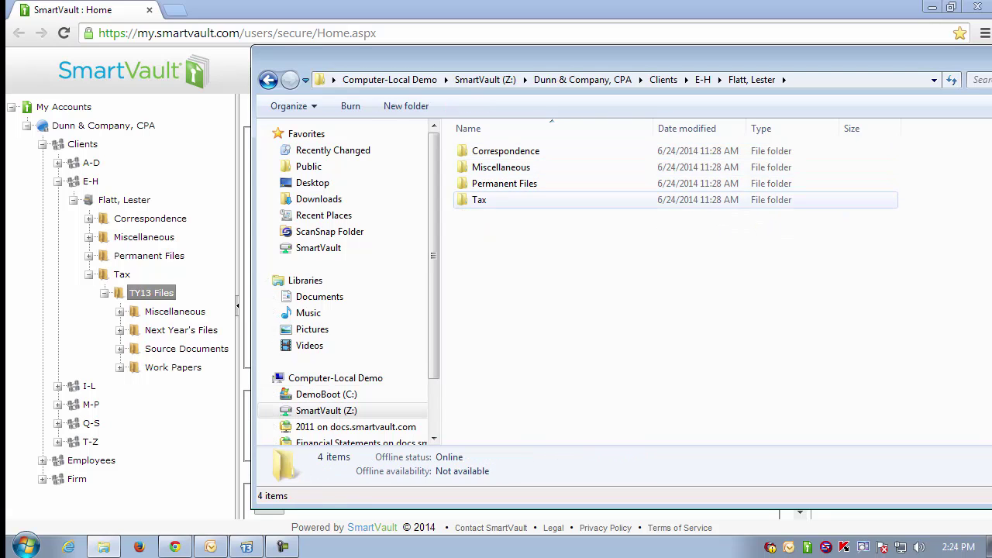
pyautogui.doubleClick(479, 200)
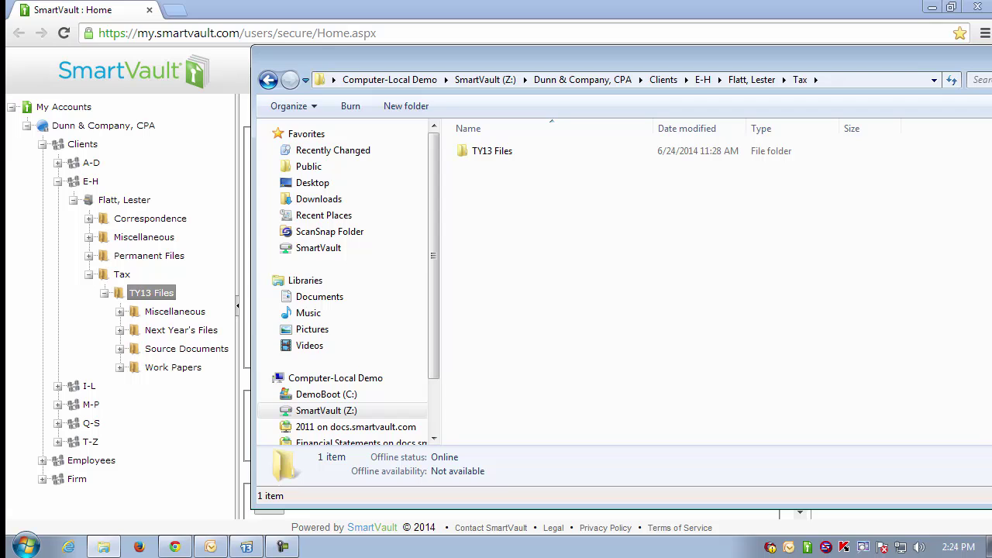
pyautogui.doubleClick(492, 151)
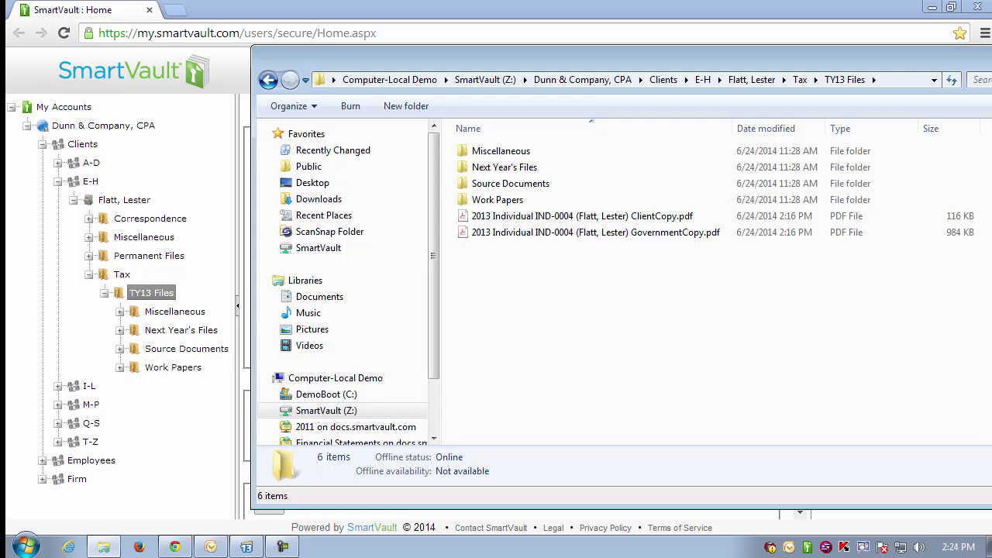
# Minimize the browser and create a desktop shortcut to the TY13 Files folder from its parent Tax folder, accepting the security warning.
pyautogui.click(932, 7)
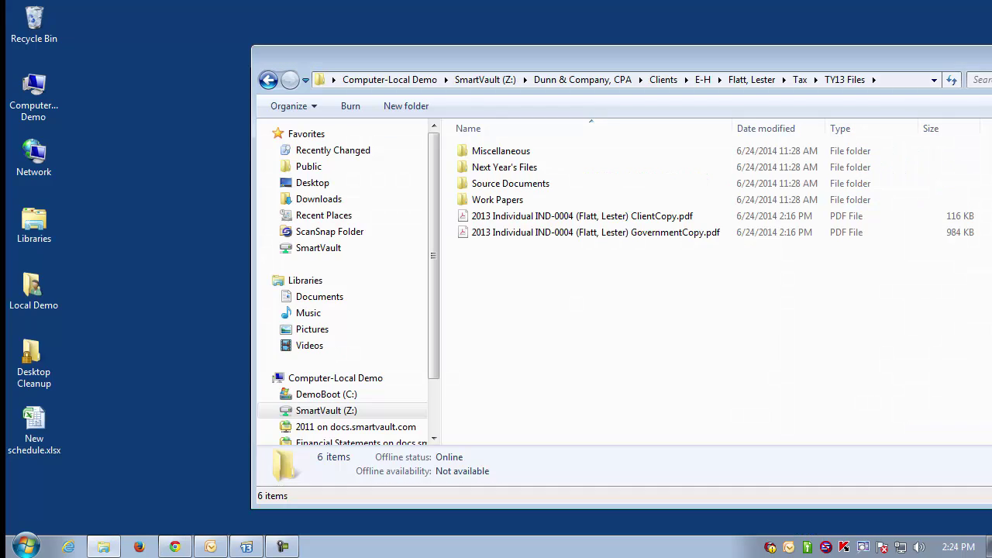
pyautogui.moveTo(620, 57); pyautogui.dragTo(516, 38)
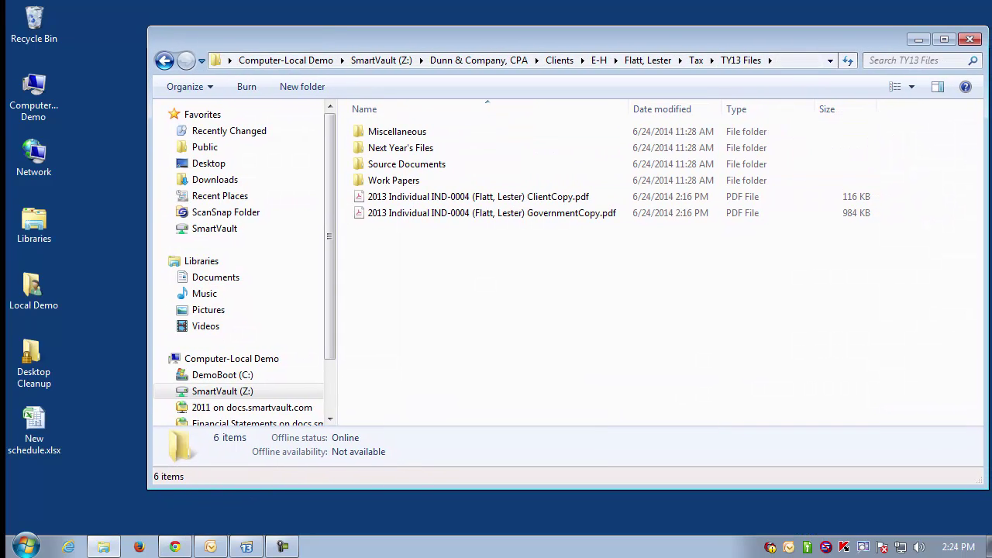
pyautogui.moveTo(516, 38); pyautogui.dragTo(553, 43)
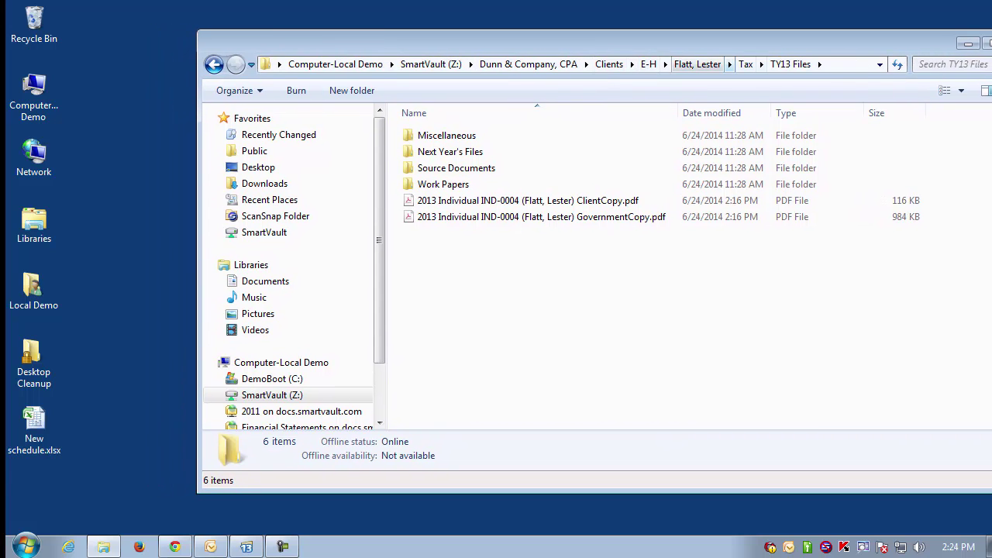
pyautogui.click(746, 64)
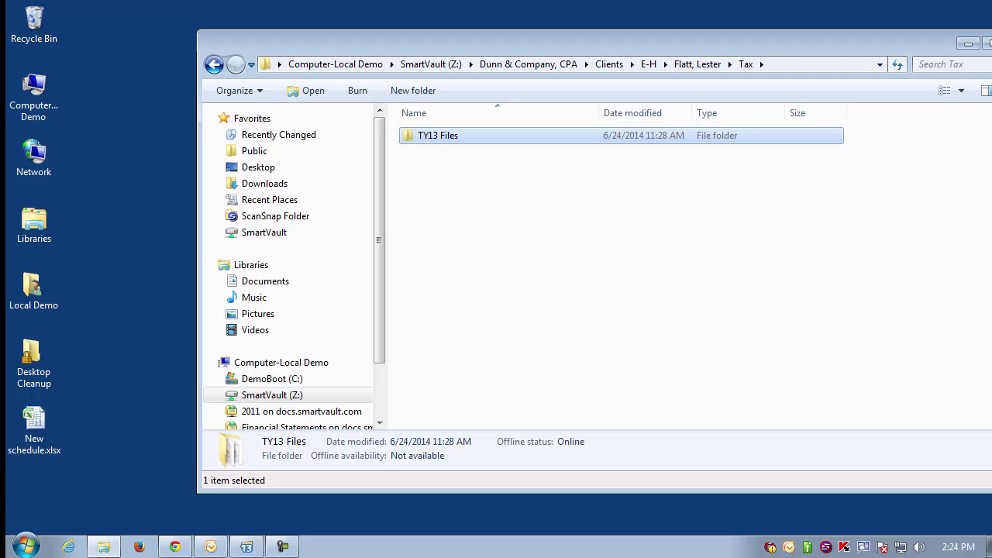
pyautogui.moveTo(438, 136); pyautogui.dragTo(133, 225)
pyautogui.press('alt')
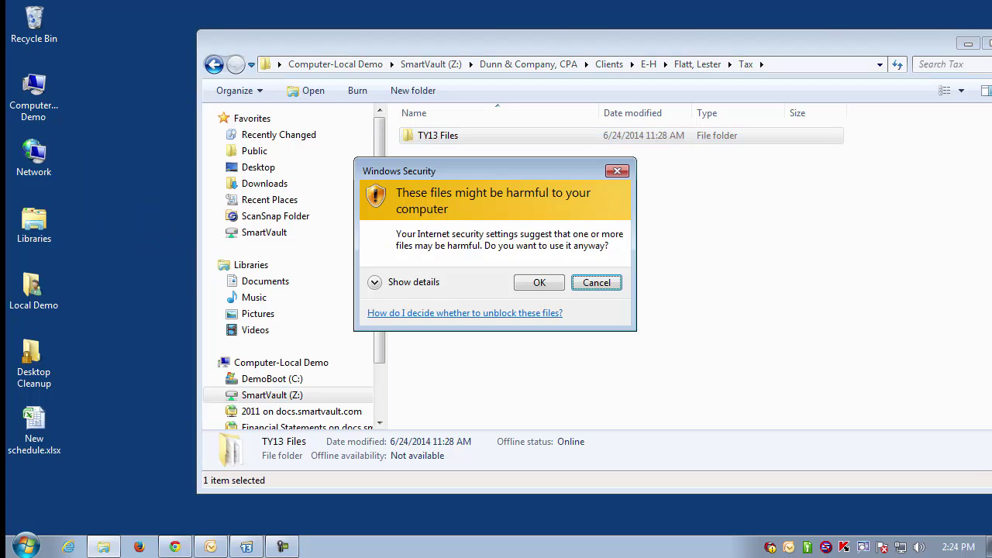
pyautogui.click(539, 283)
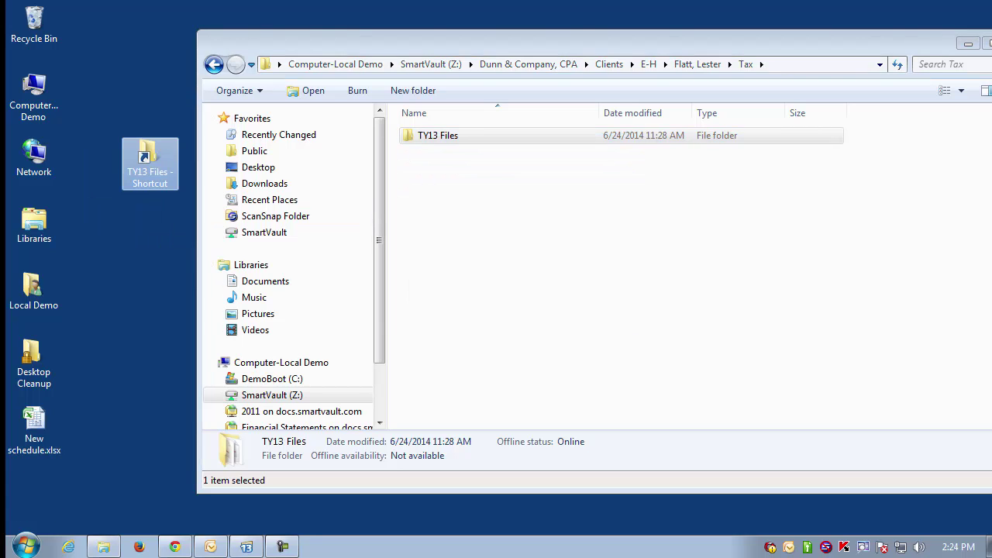
# Rename the new desktop shortcut to the client's first name in possessive form plus "Tax Files", and close the folder window.
pyautogui.press('F2')
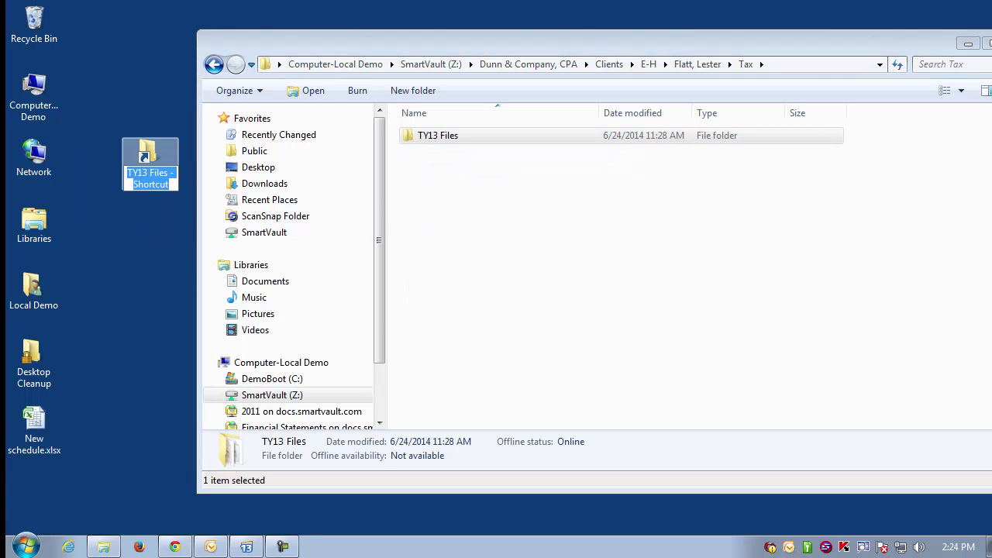
pyautogui.write("Lester's ")
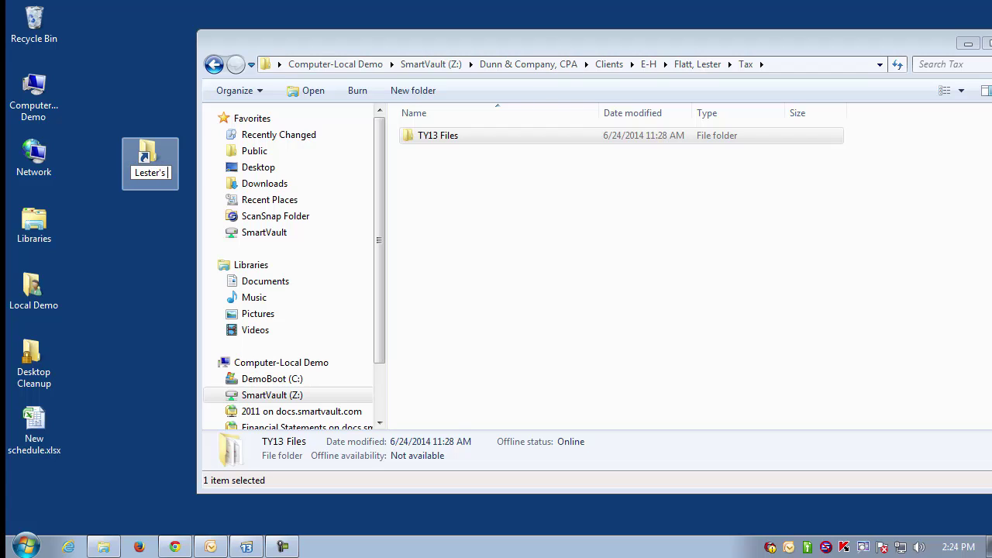
pyautogui.write('Tax Fil')
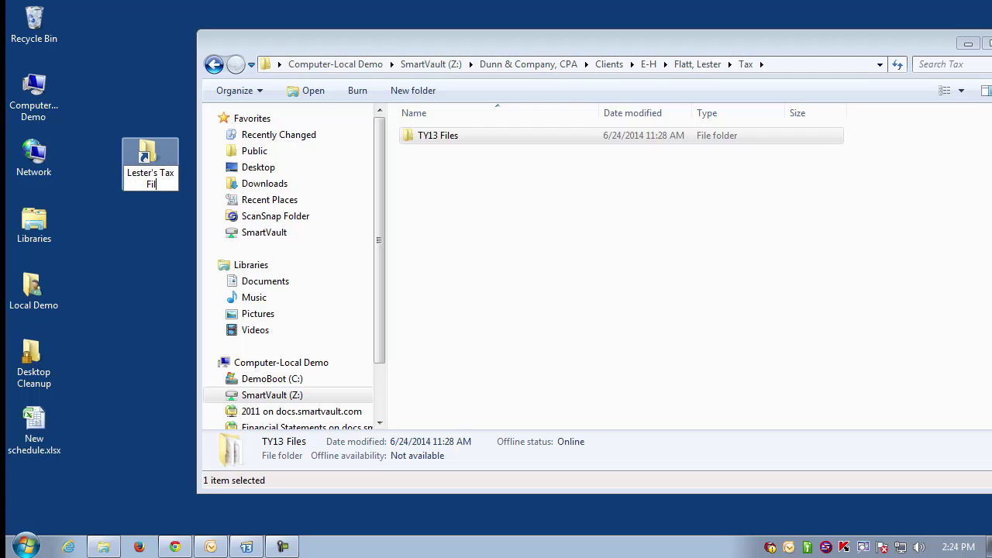
pyautogui.write('es')
pyautogui.press('Return')
pyautogui.moveTo(649, 43); pyautogui.dragTo(554, 50)
pyautogui.click(924, 49)
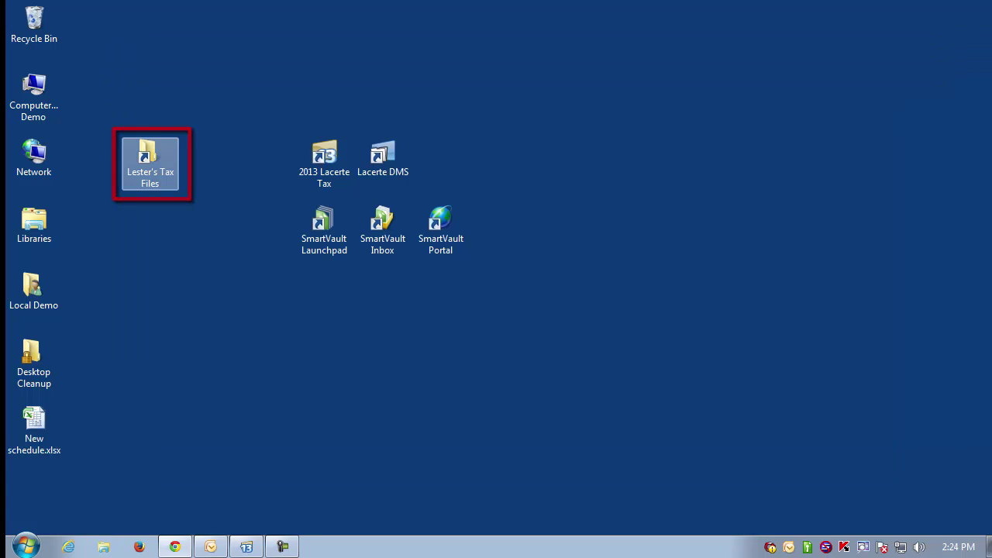
# Open TY13 Files through the desktop shortcut and add its Work Papers folder to Favorites below Desktop.
pyautogui.doubleClick(150, 159)
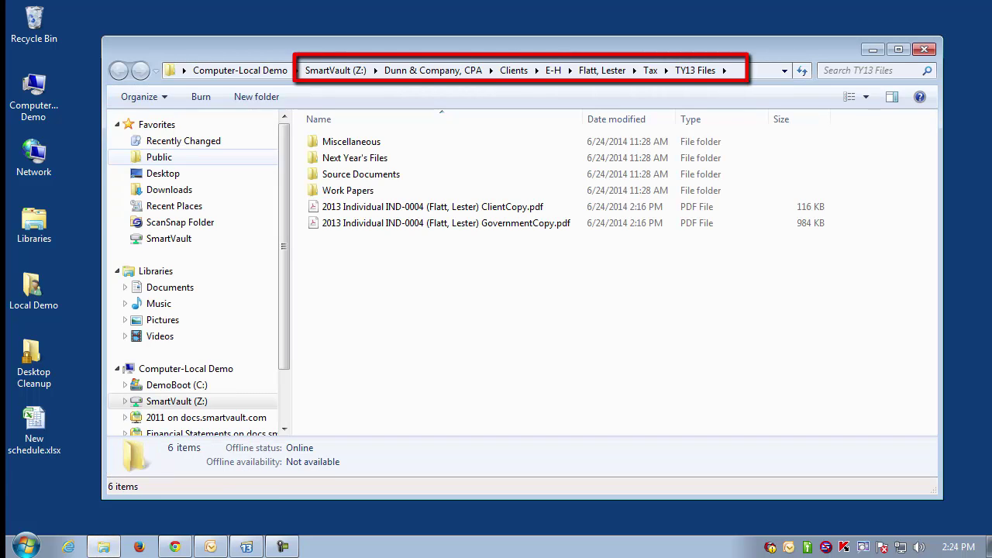
pyautogui.moveTo(434, 48); pyautogui.dragTo(447, 47)
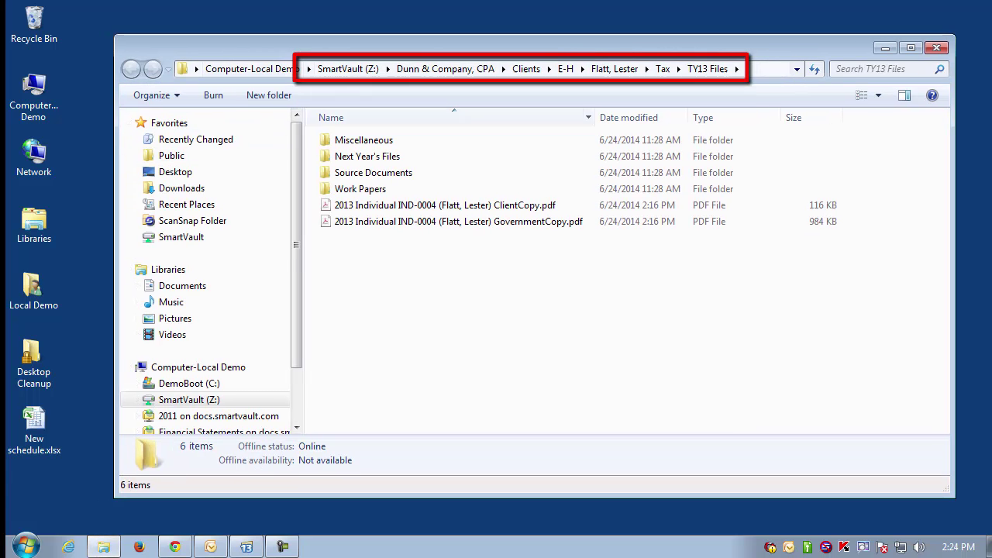
pyautogui.moveTo(361, 190)
pyautogui.mouseDown()
pyautogui.moveTo(289, 196)
pyautogui.moveTo(233, 185)
pyautogui.mouseUp()
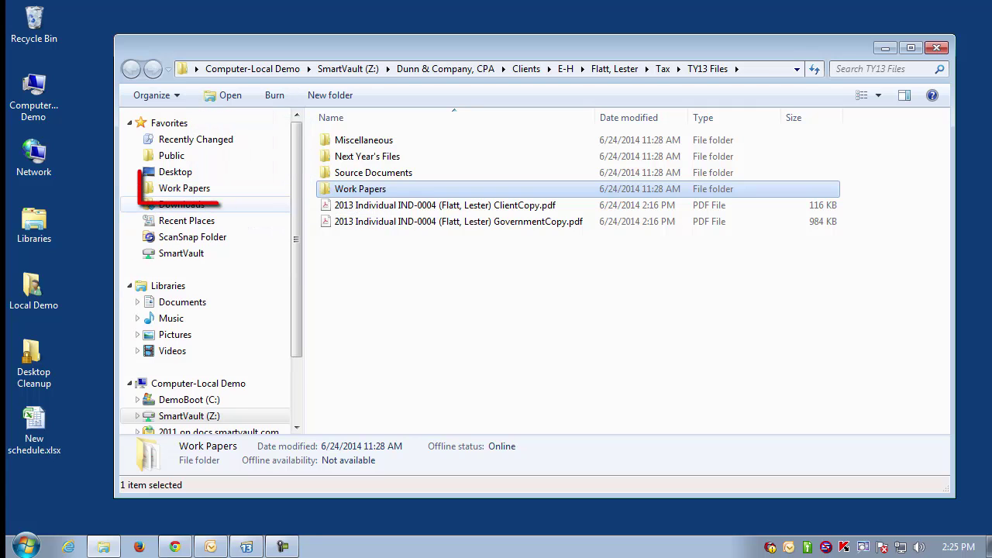
# Rename the Work Papers favorite by adding the client's first name in possessive form before "Work Papers".
pyautogui.rightClick(195, 188)
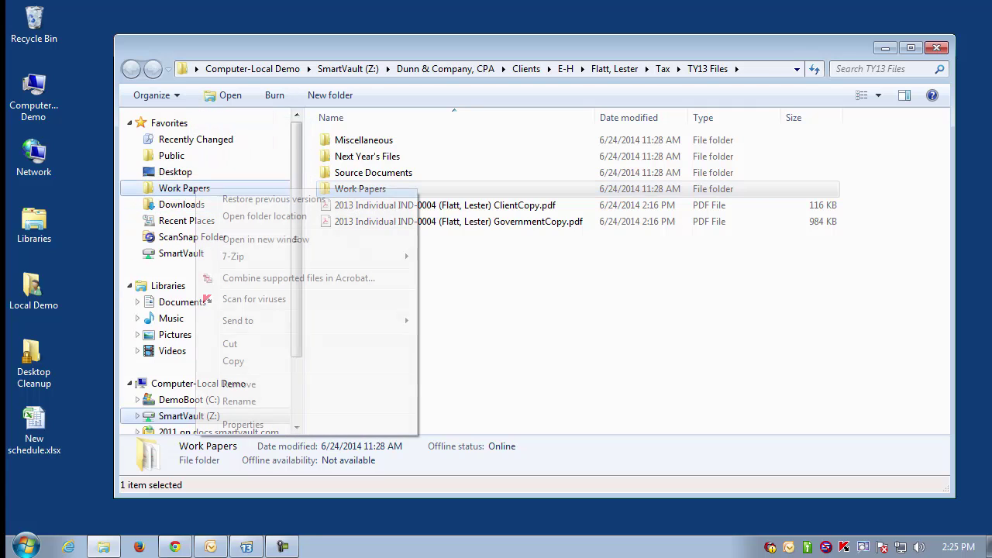
pyautogui.click(239, 401)
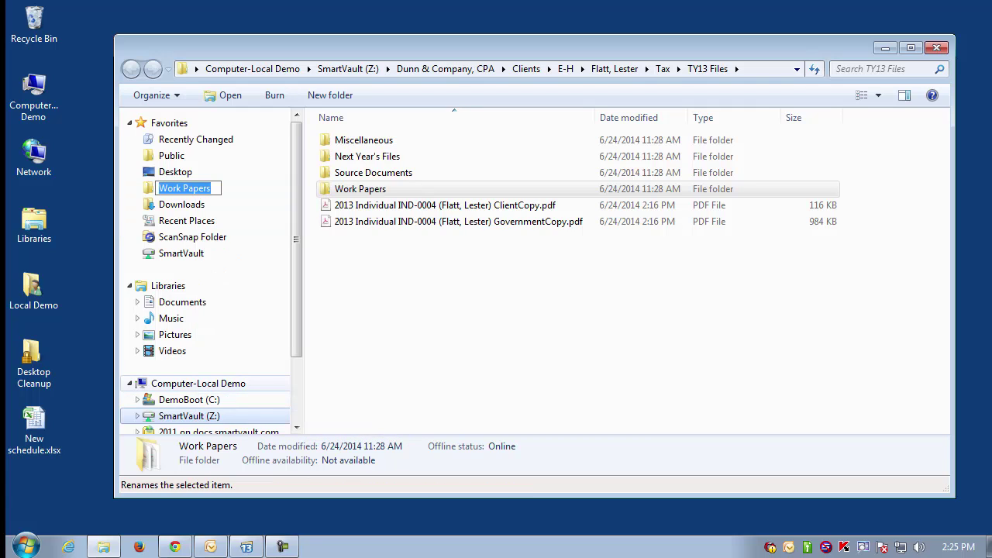
pyautogui.click(159, 189)
pyautogui.write("Lester's")
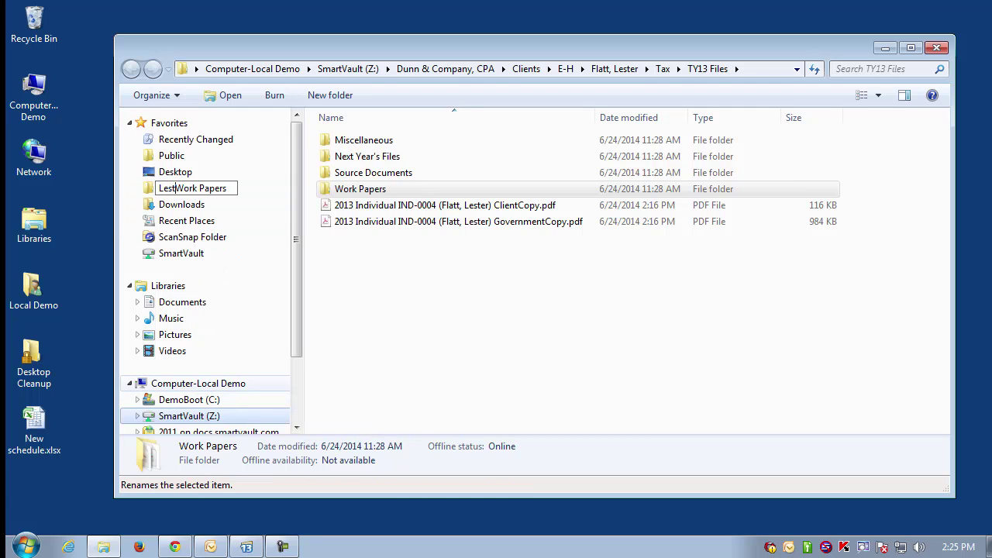
pyautogui.press('Return')
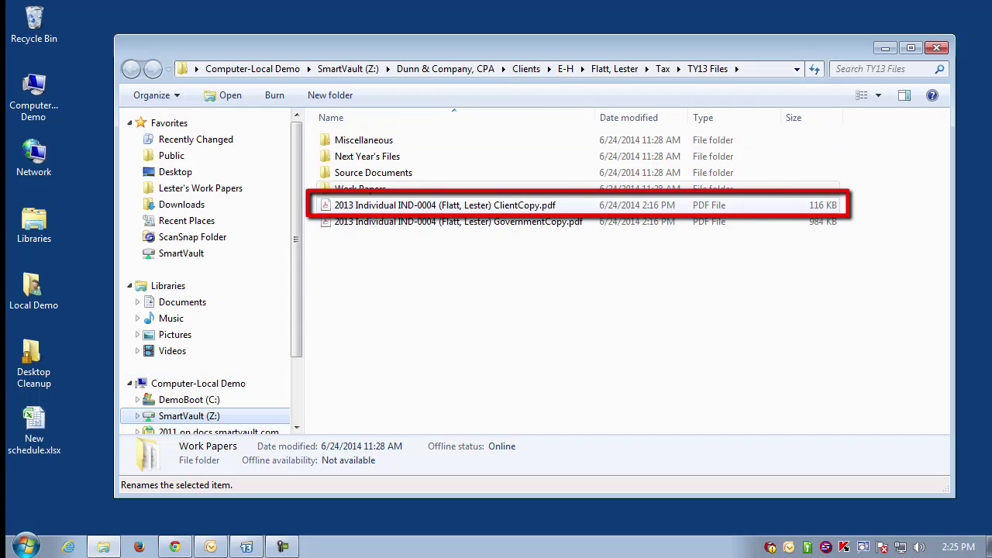
# Open the 2013 Individual ClientCopy PDF from TY13 Files and view the lower part of its first page.
pyautogui.click(445, 204)
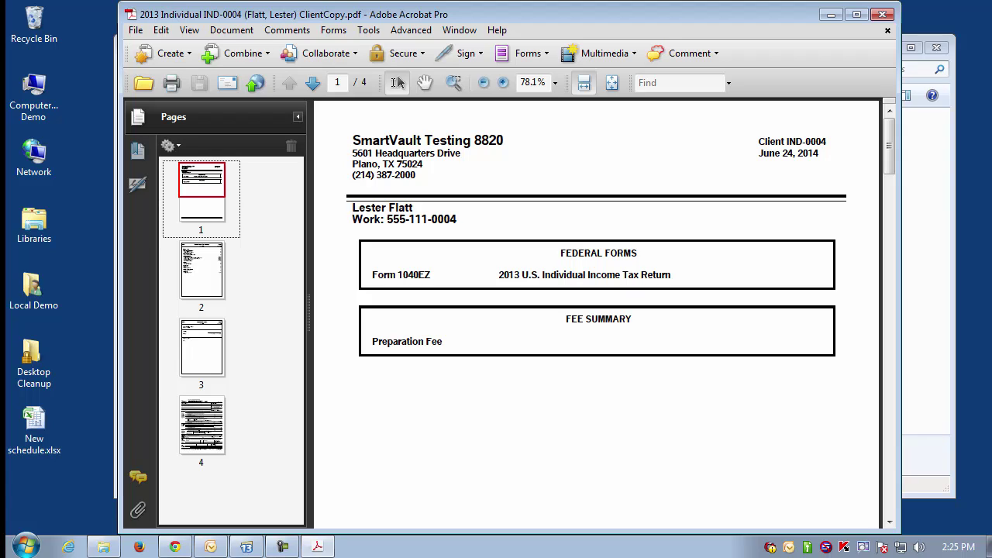
pyautogui.scroll(-4, 596, 313)
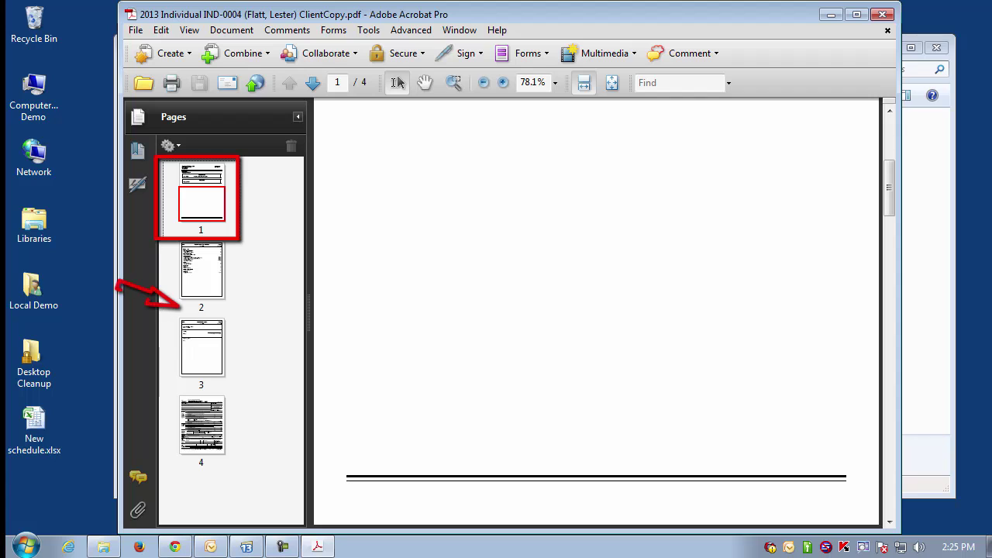
# Move the first page of the ClientCopy PDF behind the second page and select the new first page.
pyautogui.moveTo(201, 199); pyautogui.dragTo(201, 316)
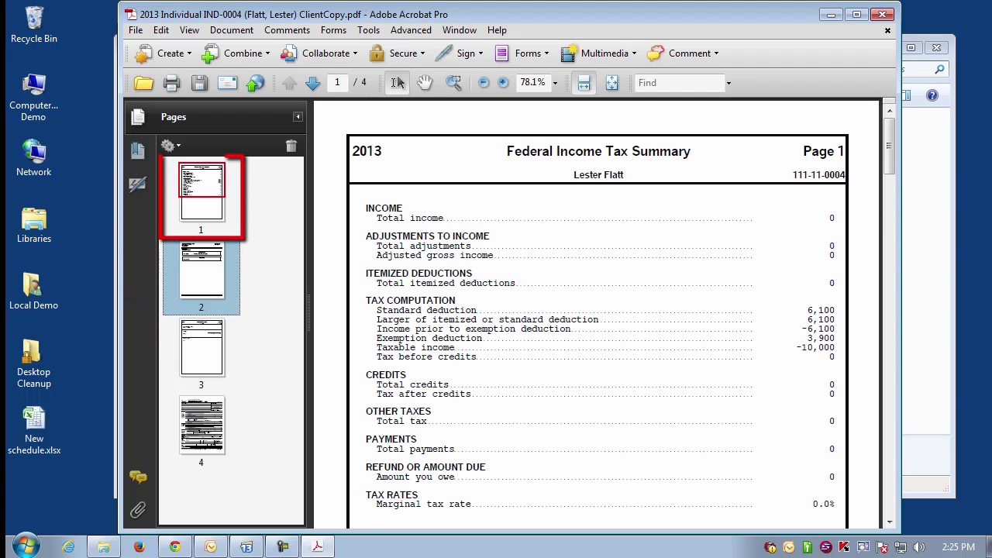
pyautogui.click(201, 197)
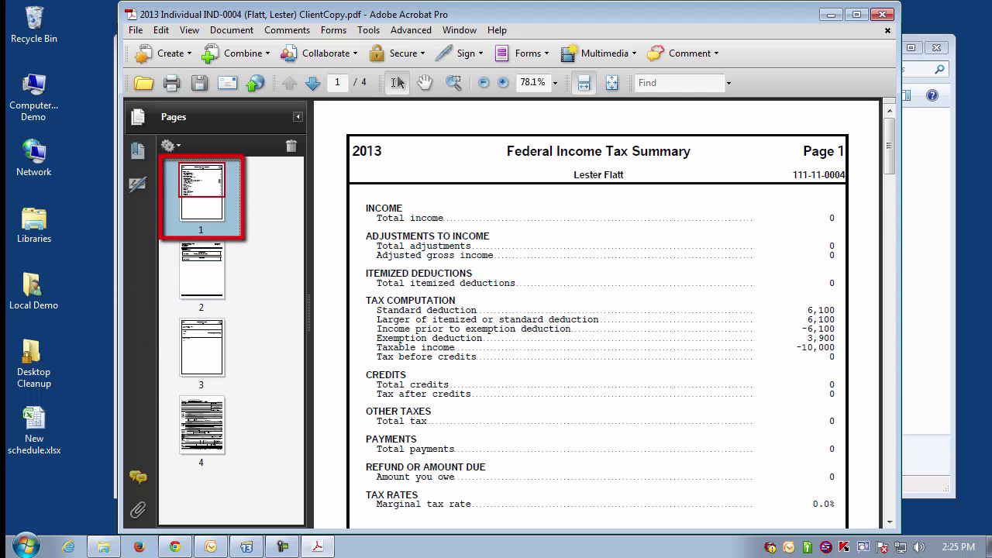
# Add a watermark to the PDF using the saved "Client Copy" settings.
pyautogui.hotkey('alt', 'd')
pyautogui.press('Down')
pyautogui.press('Down')
pyautogui.press('Down')
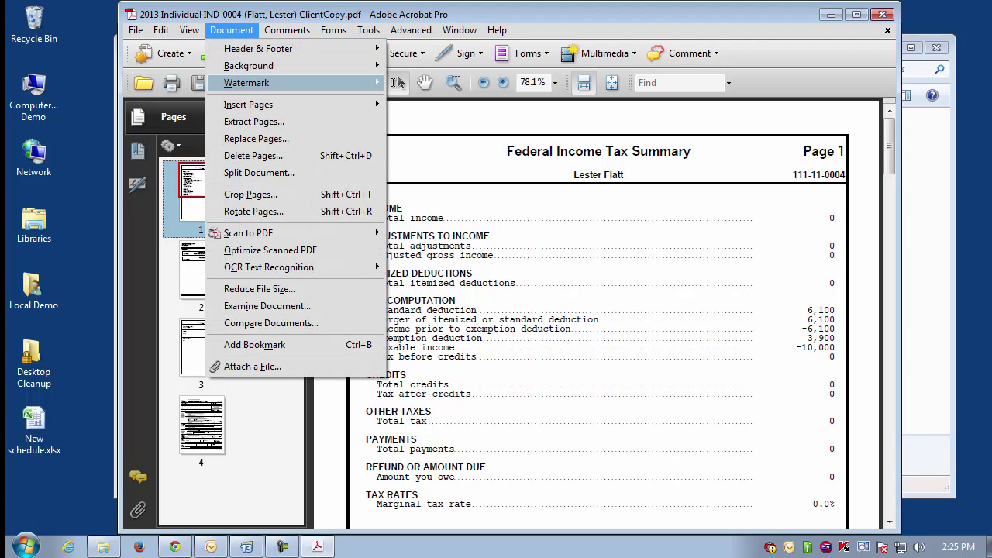
pyautogui.press('Right')
pyautogui.press('Return')
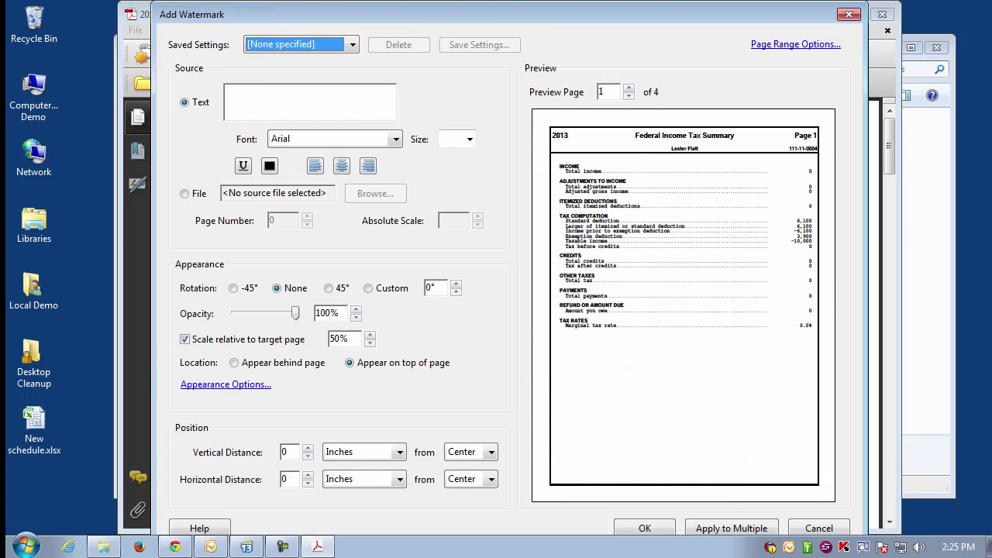
pyautogui.click(352, 44)
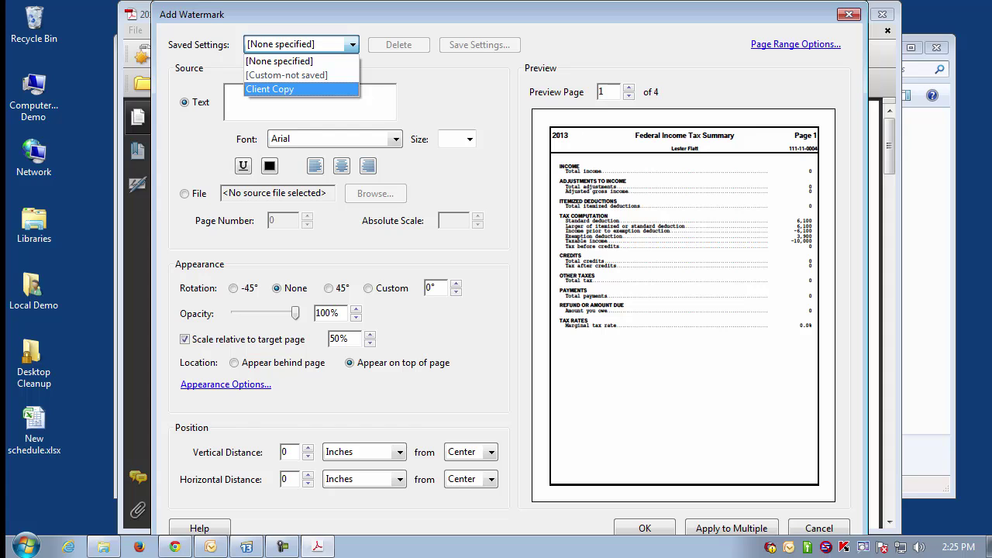
pyautogui.click(301, 89)
pyautogui.press('Return')
pyautogui.press('Return')
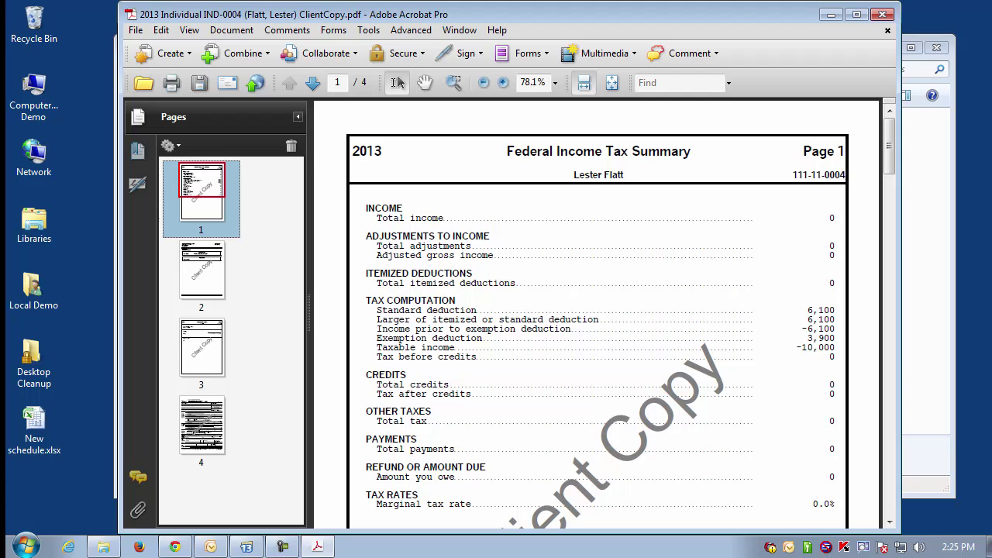
# Save the watermarked ClientCopy PDF and close it.
pyautogui.click(136, 29)
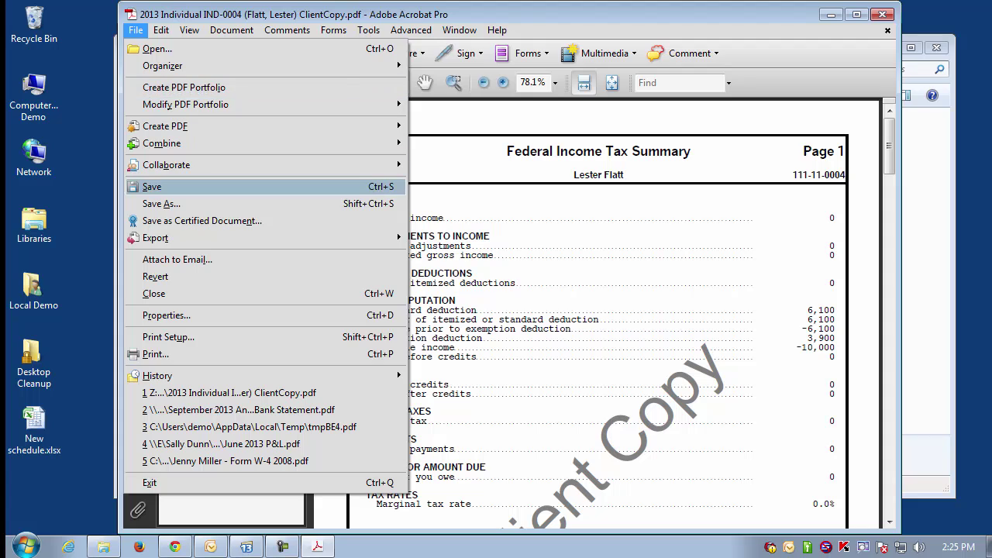
pyautogui.click(233, 186)
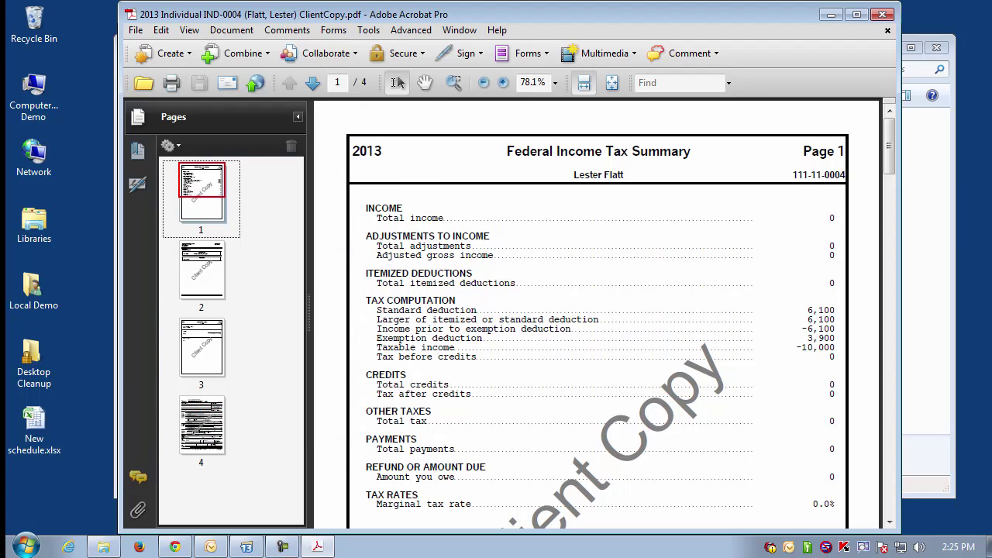
pyautogui.click(882, 14)
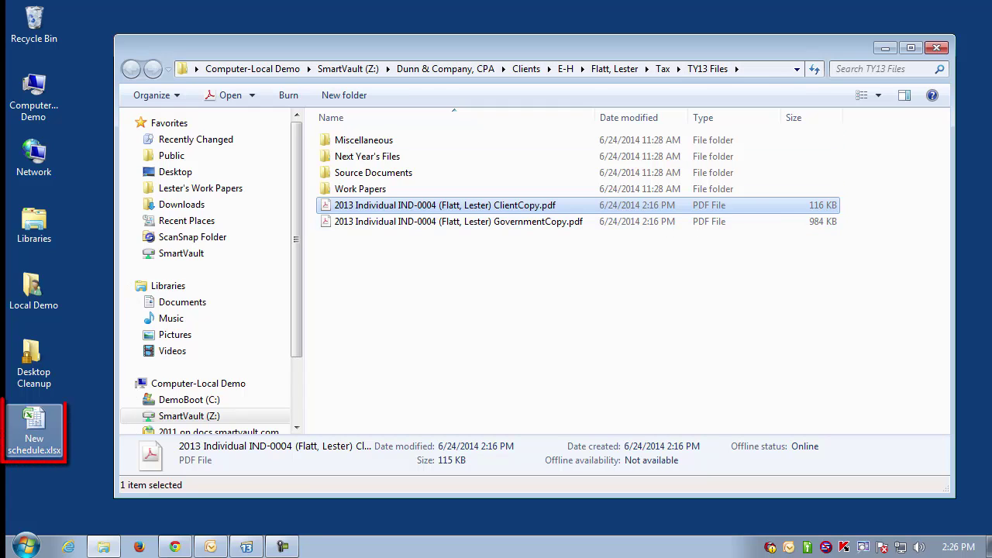
# Copy New schedule.xlsx from the desktop into the client's TY13 Files folder on the SmartVault drive.
pyautogui.click(33, 430)
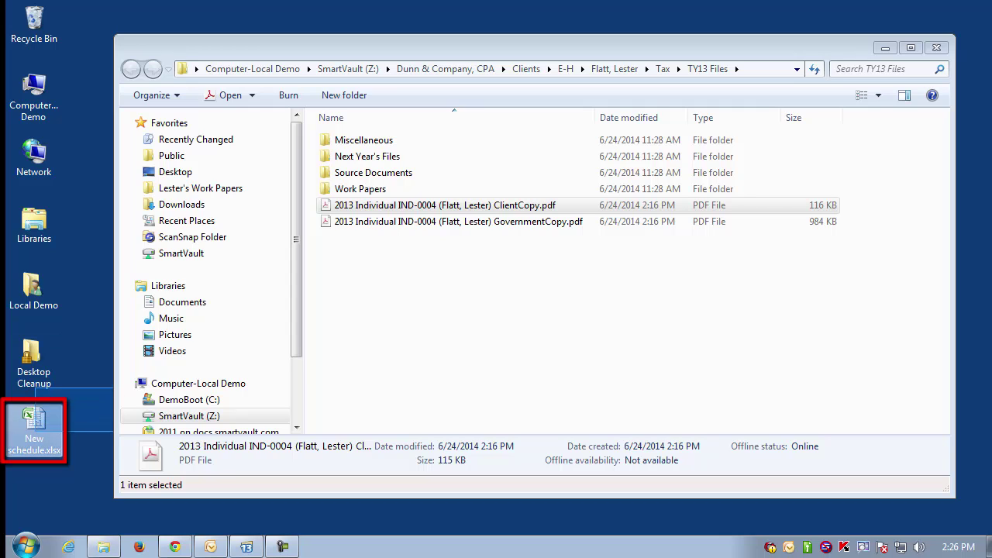
pyautogui.moveTo(34, 430); pyautogui.dragTo(426, 335)
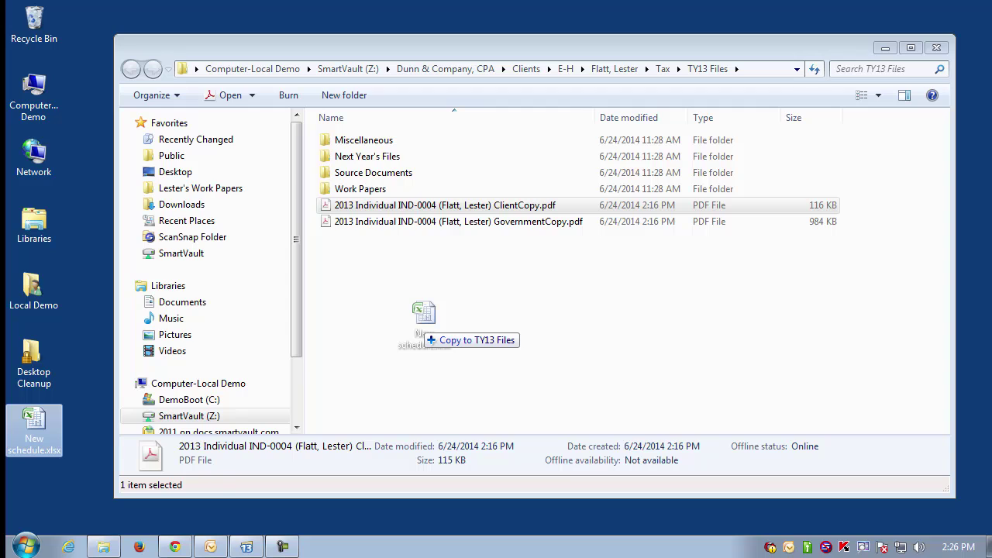
pyautogui.moveTo(426, 334); pyautogui.dragTo(426, 333)
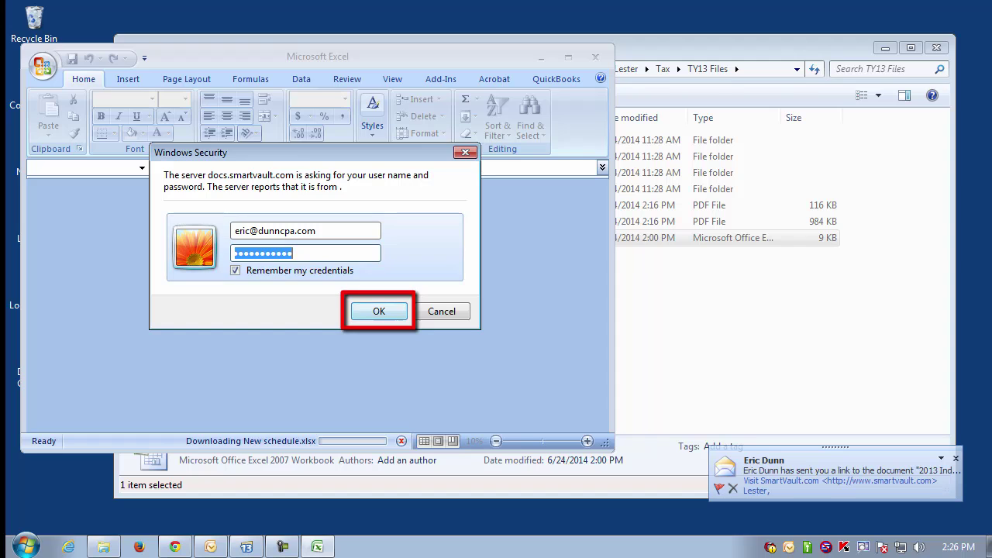
# Accept the remembered sign-in to open New schedule.xlsx in Excel, and reposition its window over the desktop.
pyautogui.press('Return')
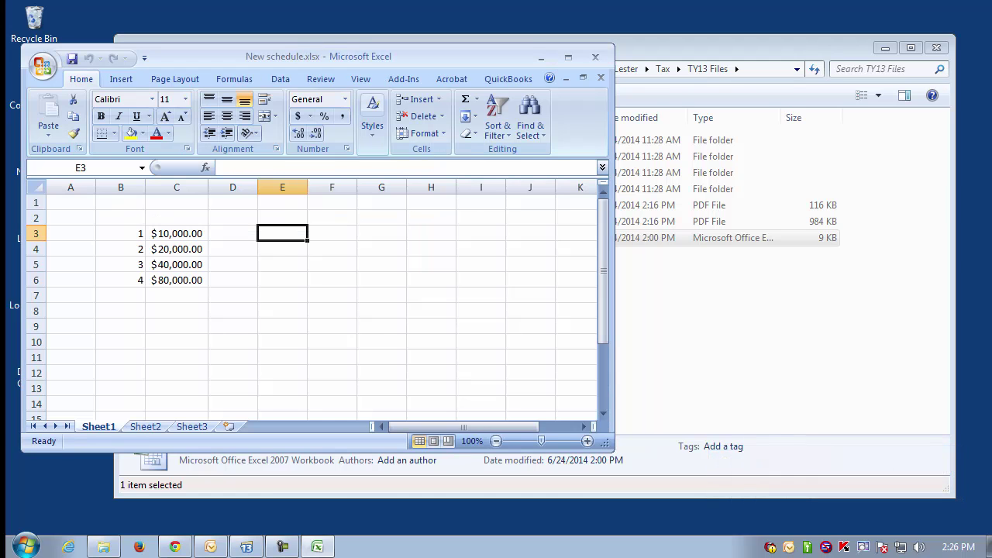
pyautogui.moveTo(318, 57); pyautogui.dragTo(373, 40)
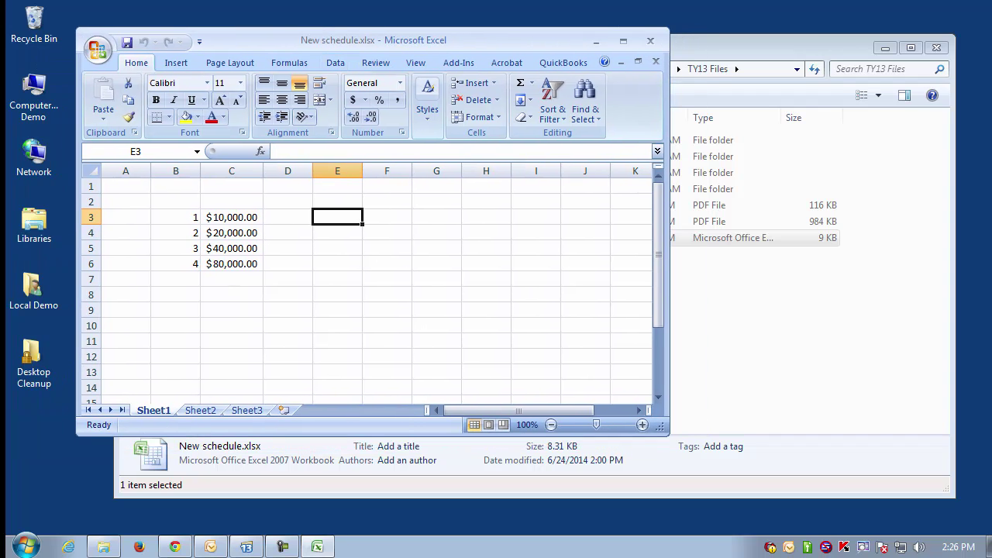
# Fill cell C5 of New schedule.xlsx with yellow, then save and close the workbook.
pyautogui.click(287, 233)
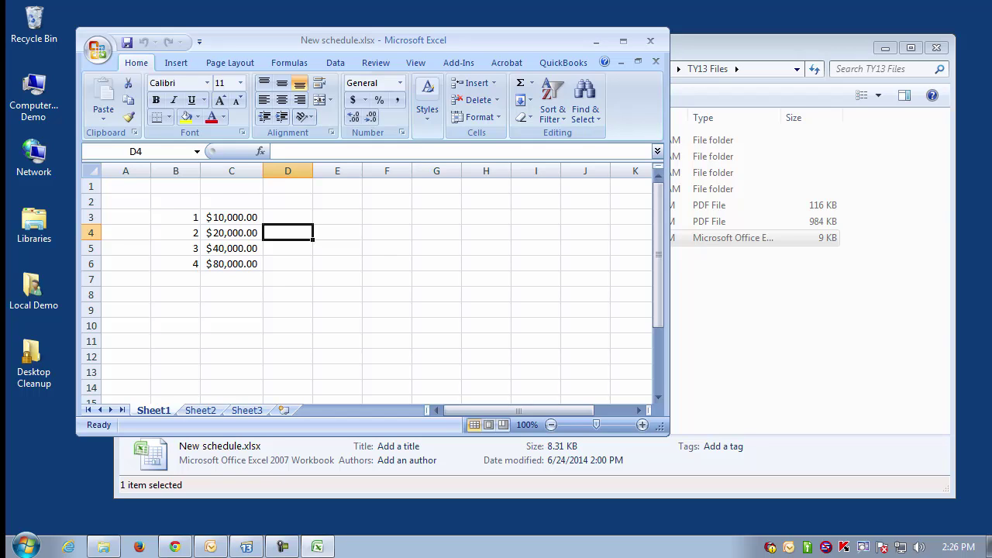
pyautogui.click(231, 248)
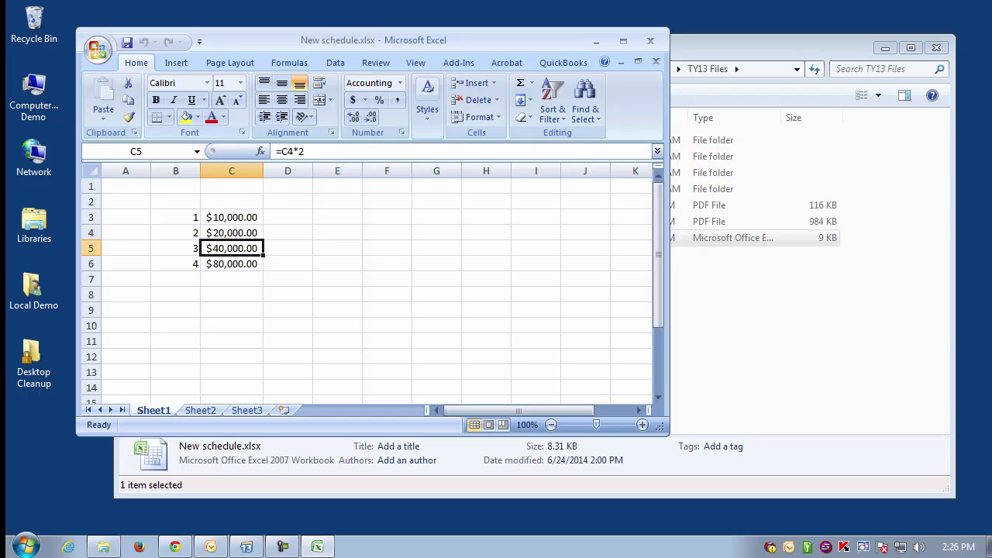
pyautogui.click(186, 116)
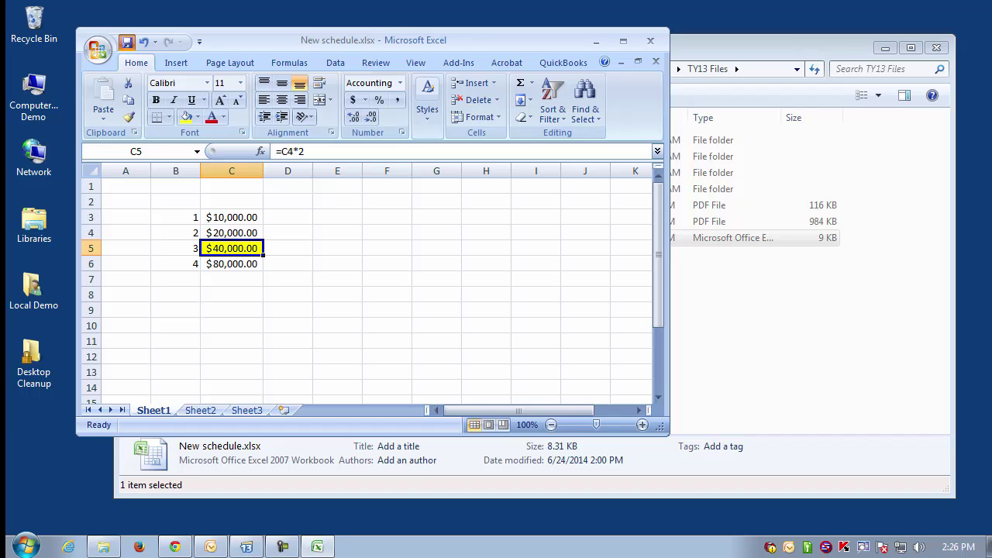
pyautogui.click(127, 42)
pyautogui.click(650, 40)
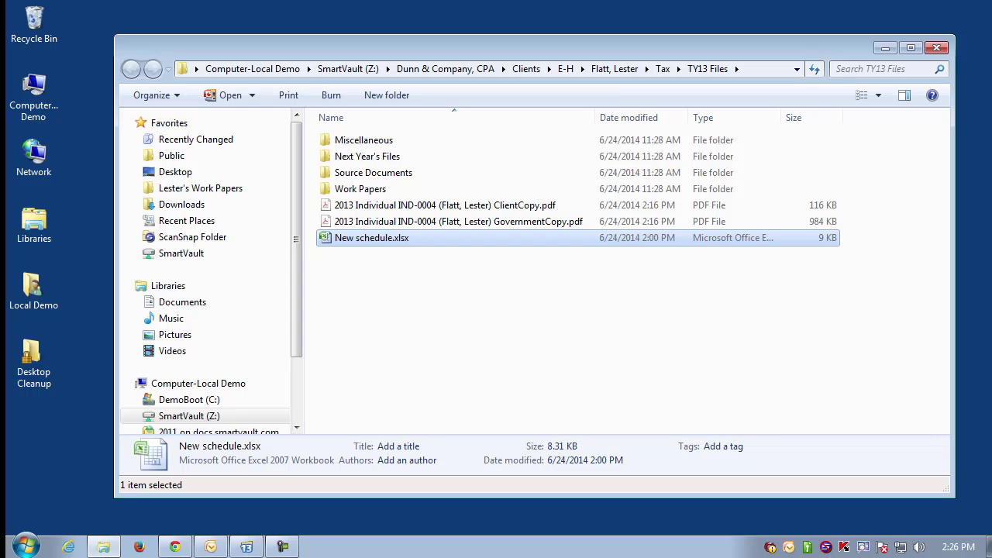
# Switch to the SmartVault portal in Chrome and reload the contents of the TY13 Files folder.
pyautogui.click(174, 546)
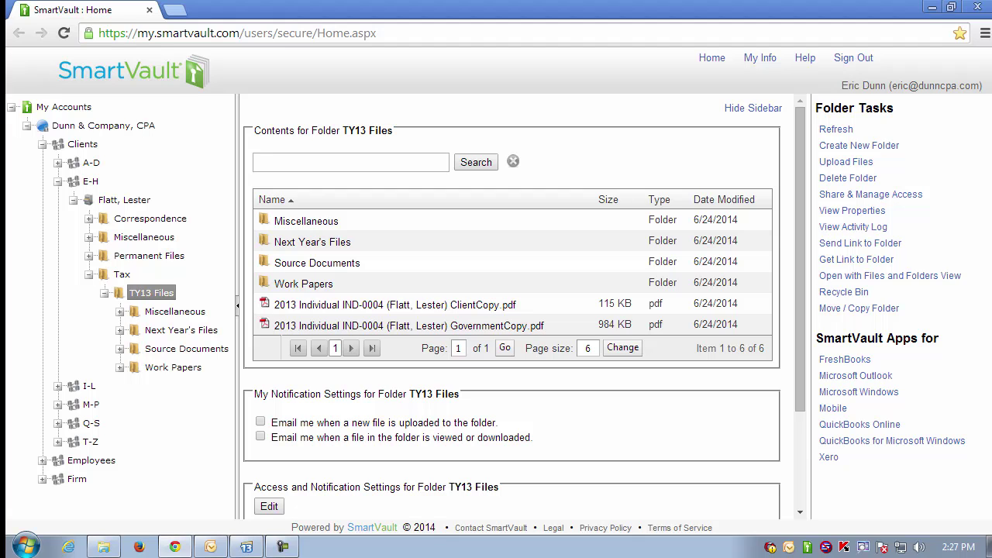
pyautogui.click(151, 292)
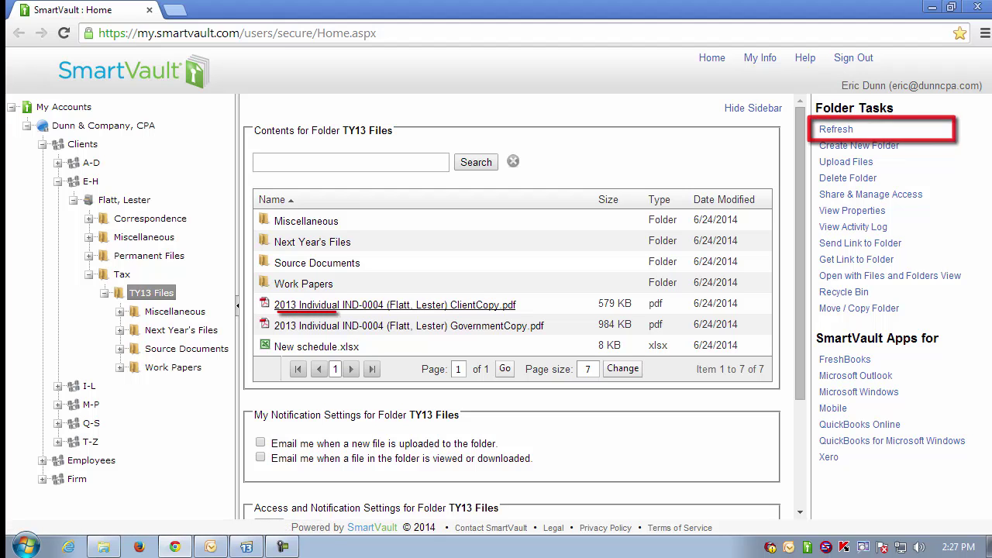
# Preview the 2013 Individual ClientCopy PDF and check its version history.
pyautogui.click(395, 304)
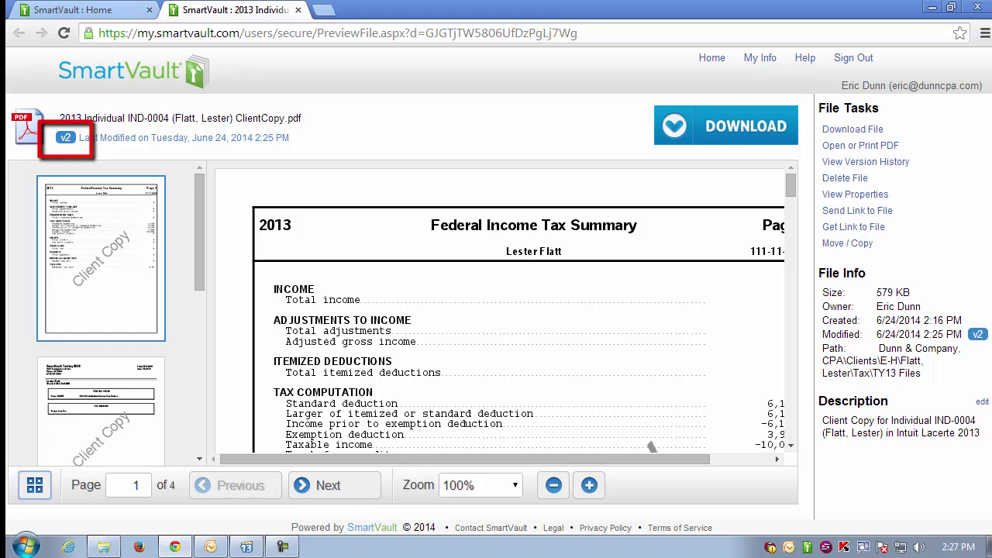
pyautogui.click(65, 137)
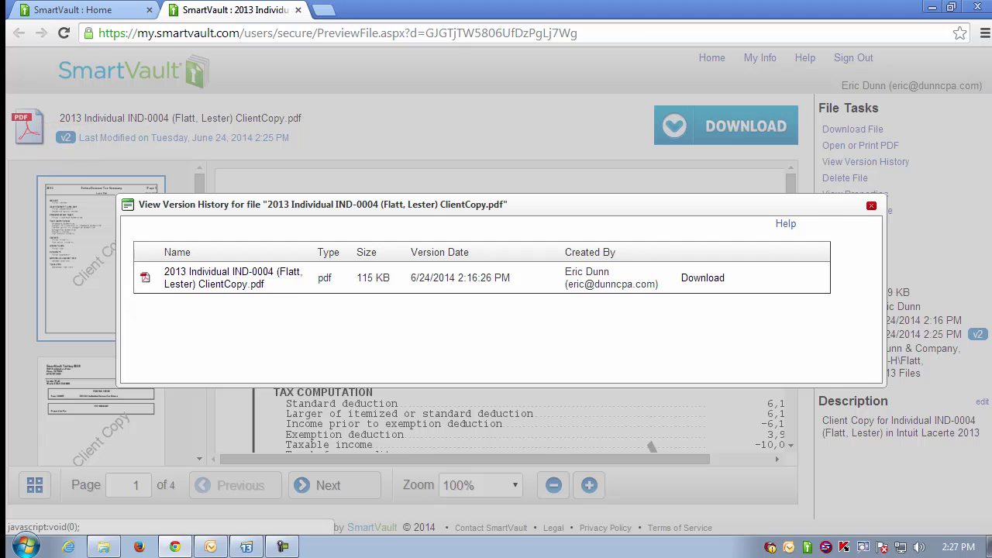
pyautogui.click(872, 206)
# Preview New schedule.xlsx from TY13 Files and start sending a link to it with the client as recipient.
pyautogui.click(72, 9)
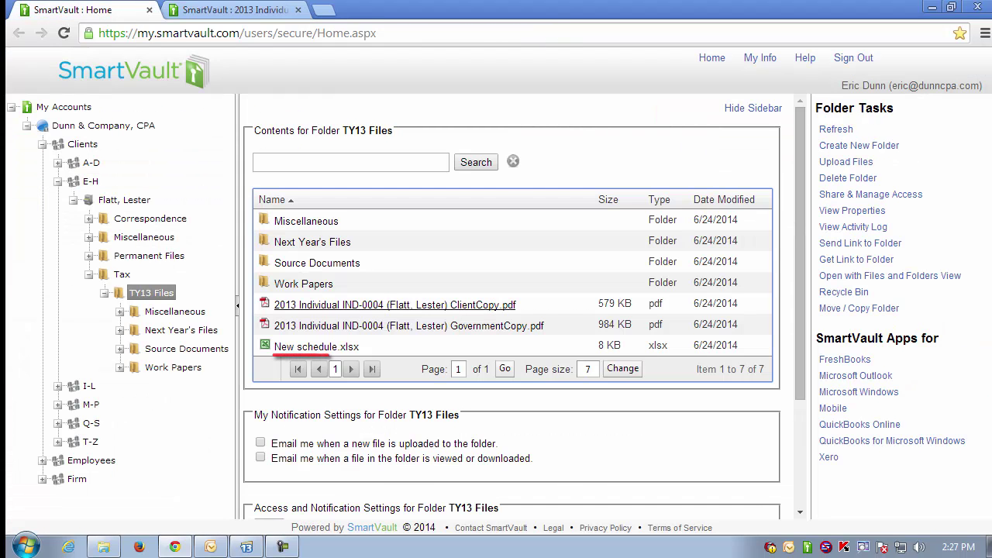
pyautogui.click(316, 347)
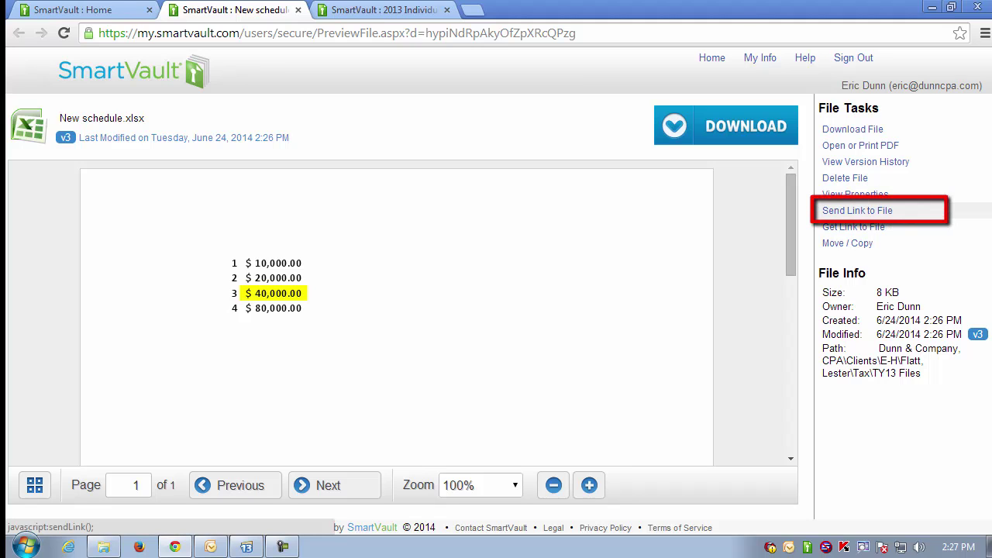
pyautogui.click(858, 210)
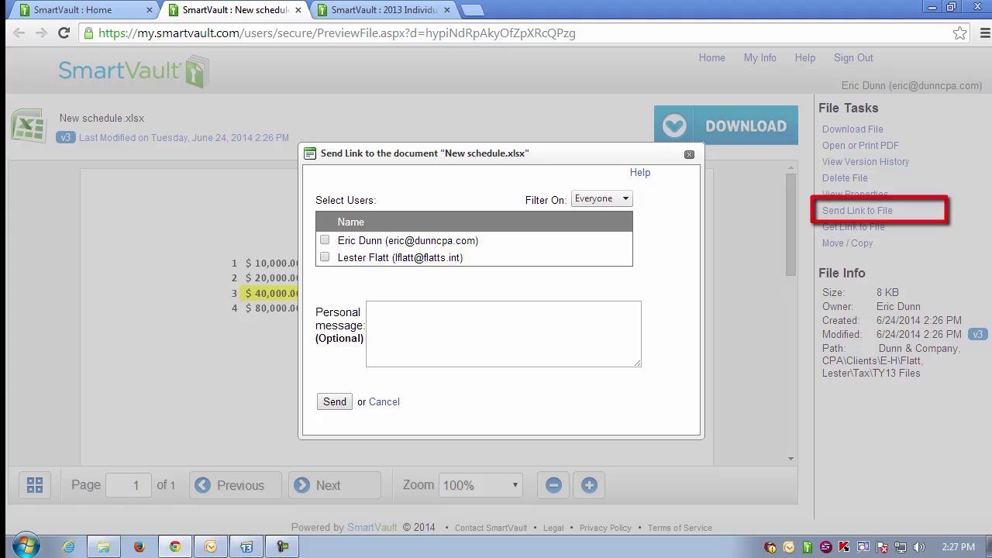
pyautogui.click(325, 256)
# Add the personal message "Please review the numbers in this spreadsheet. Especially the yellow one. Thanks!" and send the link.
pyautogui.click(369, 309)
pyautogui.write('Pleas')
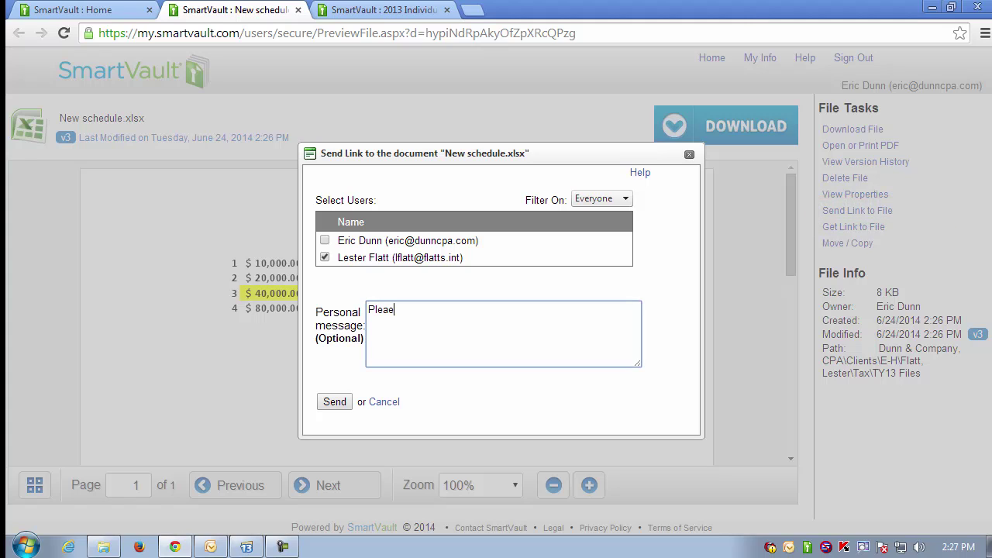
pyautogui.press('BackSpace')
pyautogui.write('se revie')
pyautogui.press('BackSpace')
pyautogui.press('BackSpace')
pyautogui.write('iew the numbers in th')
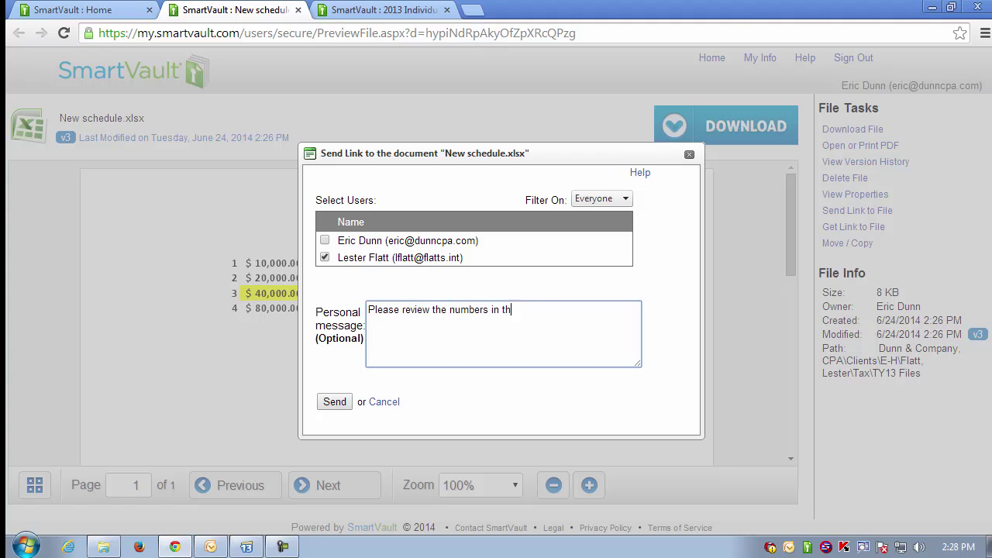
pyautogui.write('is spreadsheet. Espec')
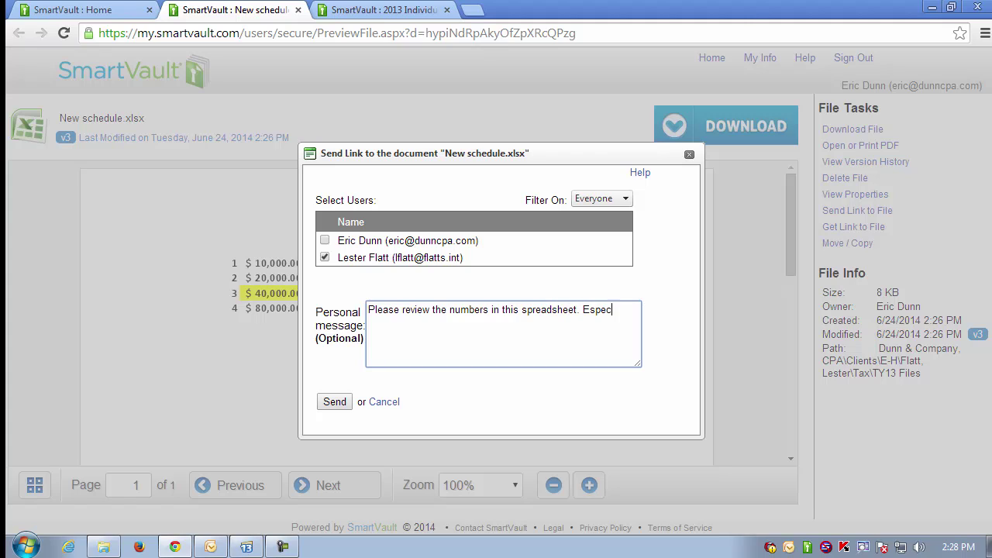
pyautogui.write('ially the yellow one. Thanks!')
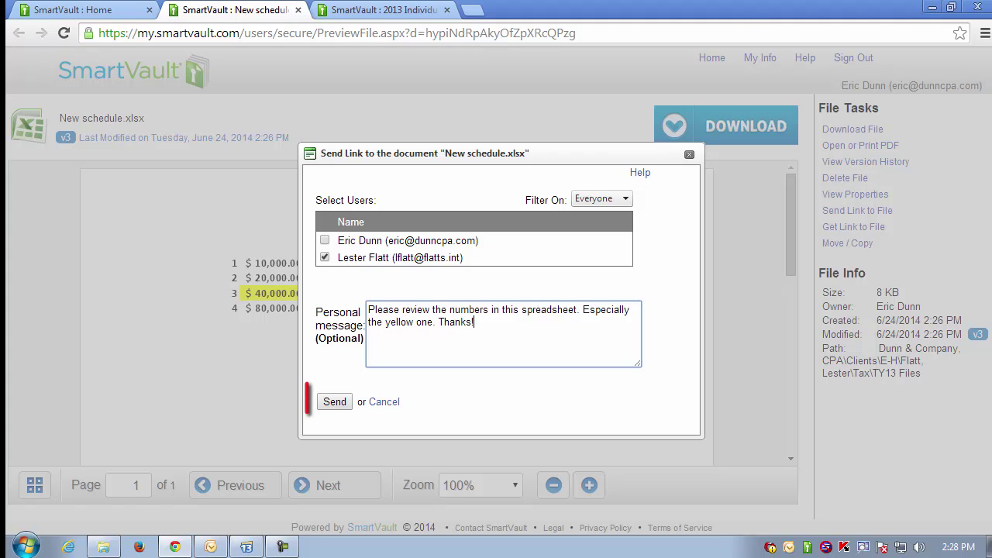
pyautogui.click(335, 402)
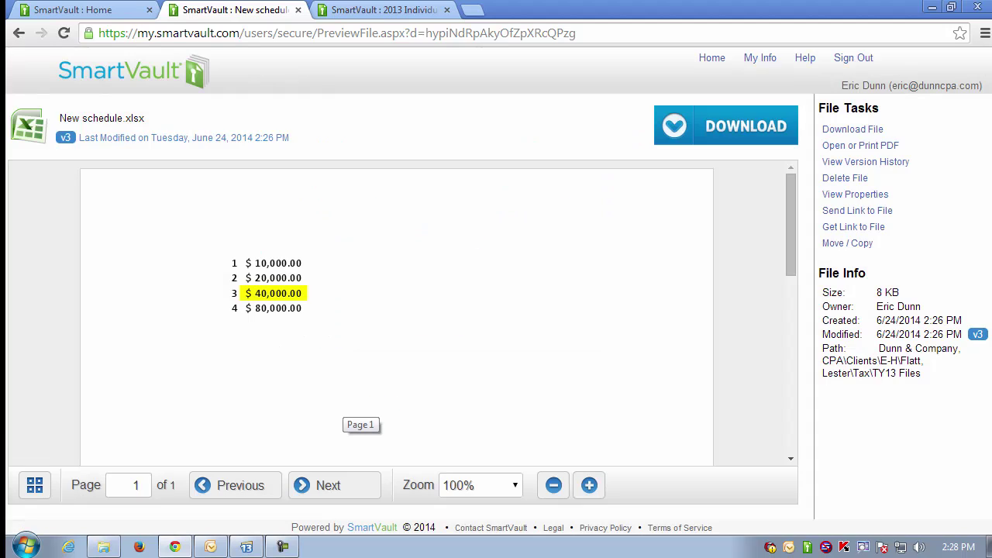